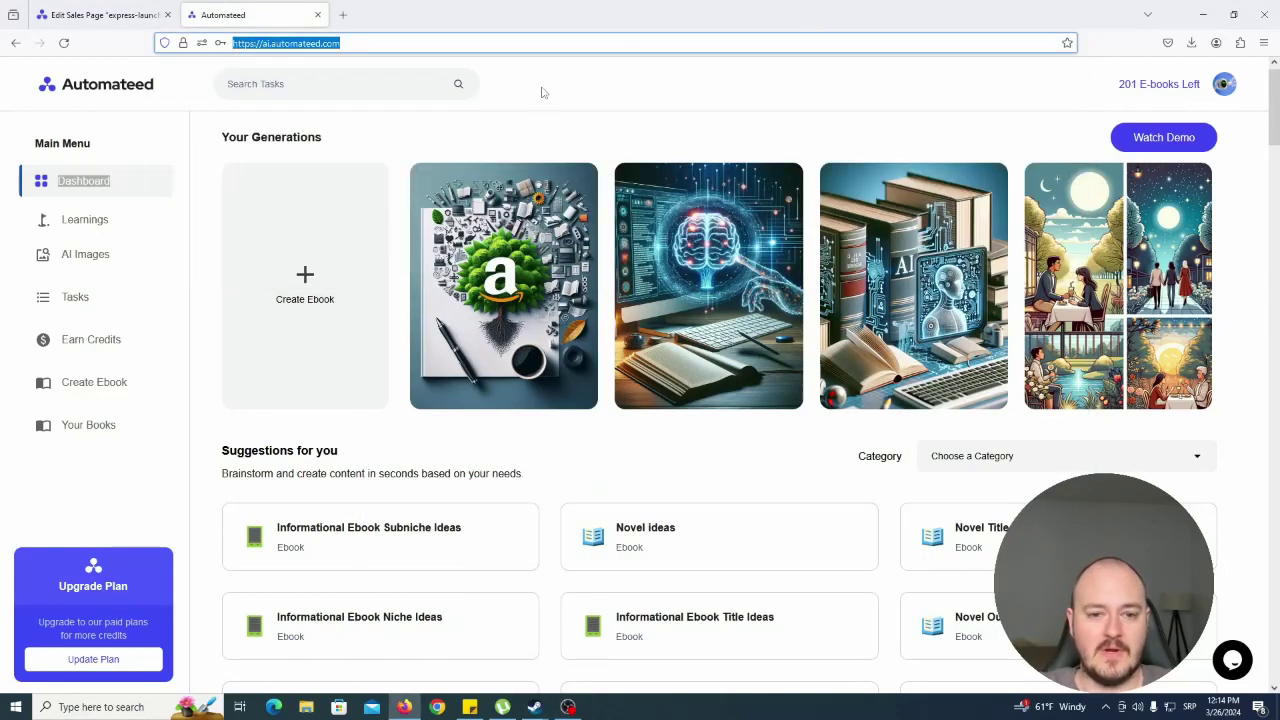
# Step: Open the Learnings page and scroll down to its list of six courses
pyautogui.click(543, 92)
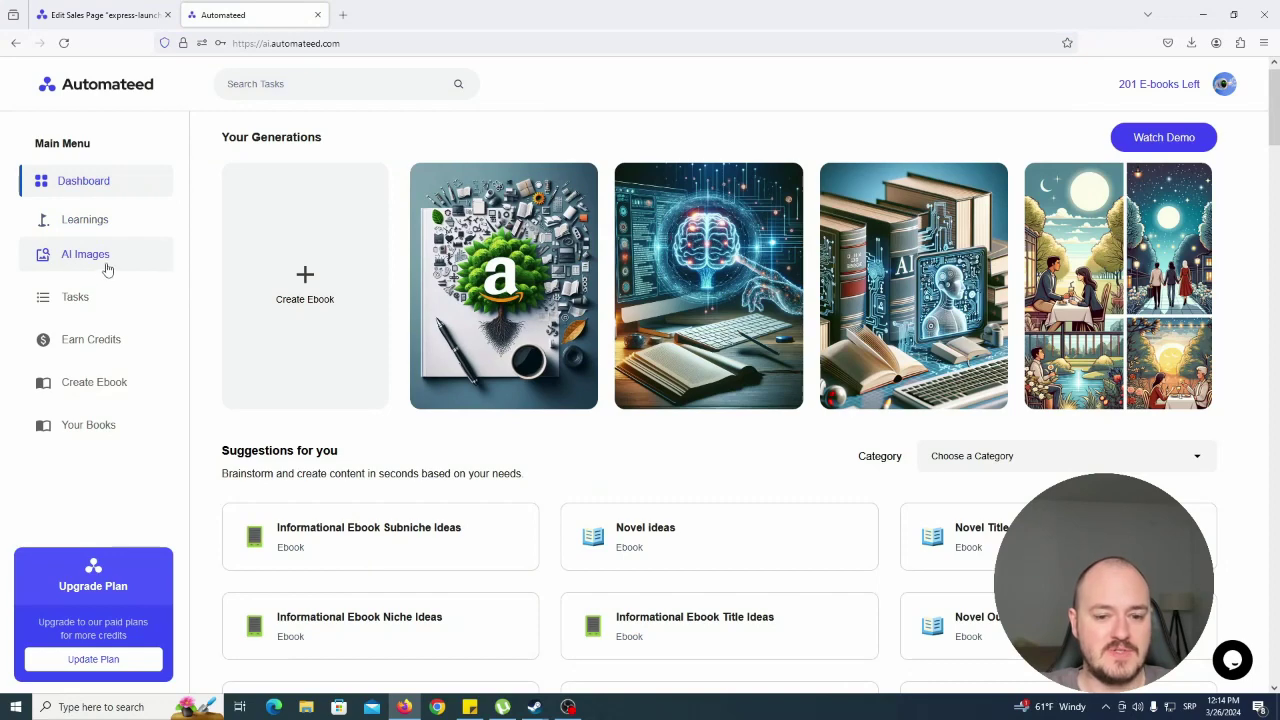
pyautogui.click(91, 224)
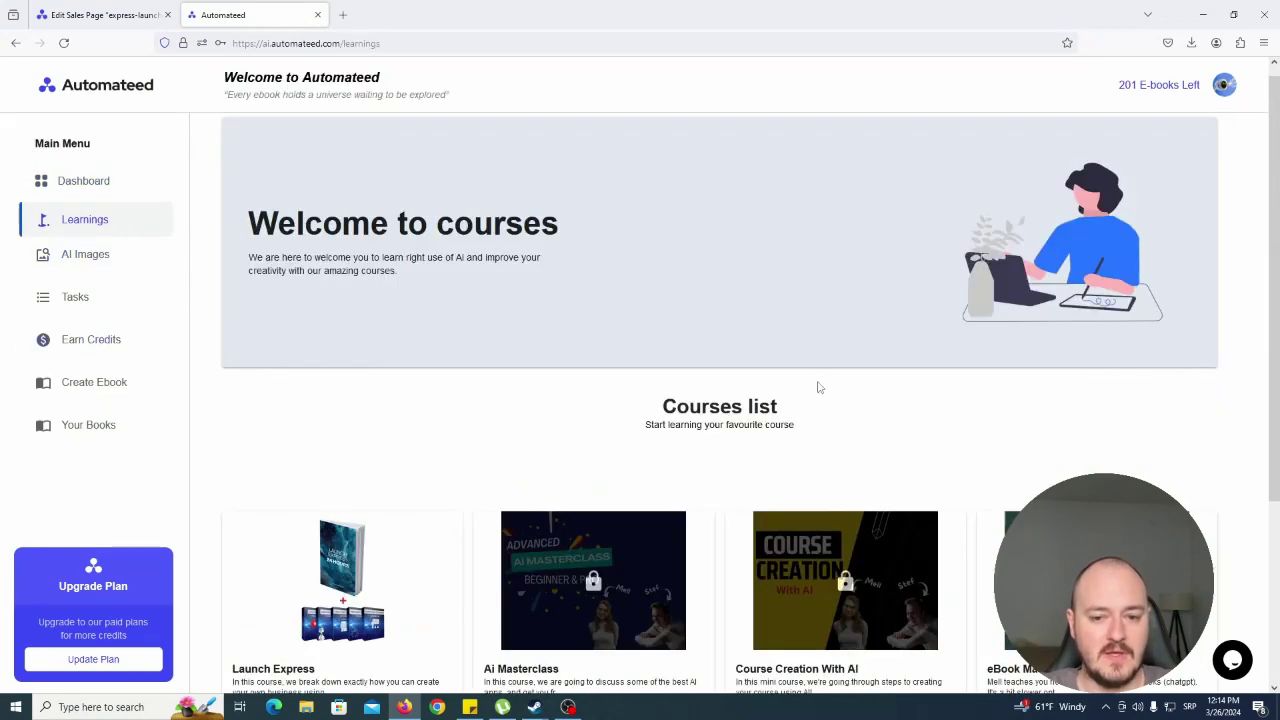
pyautogui.scroll(-3, 817, 388)
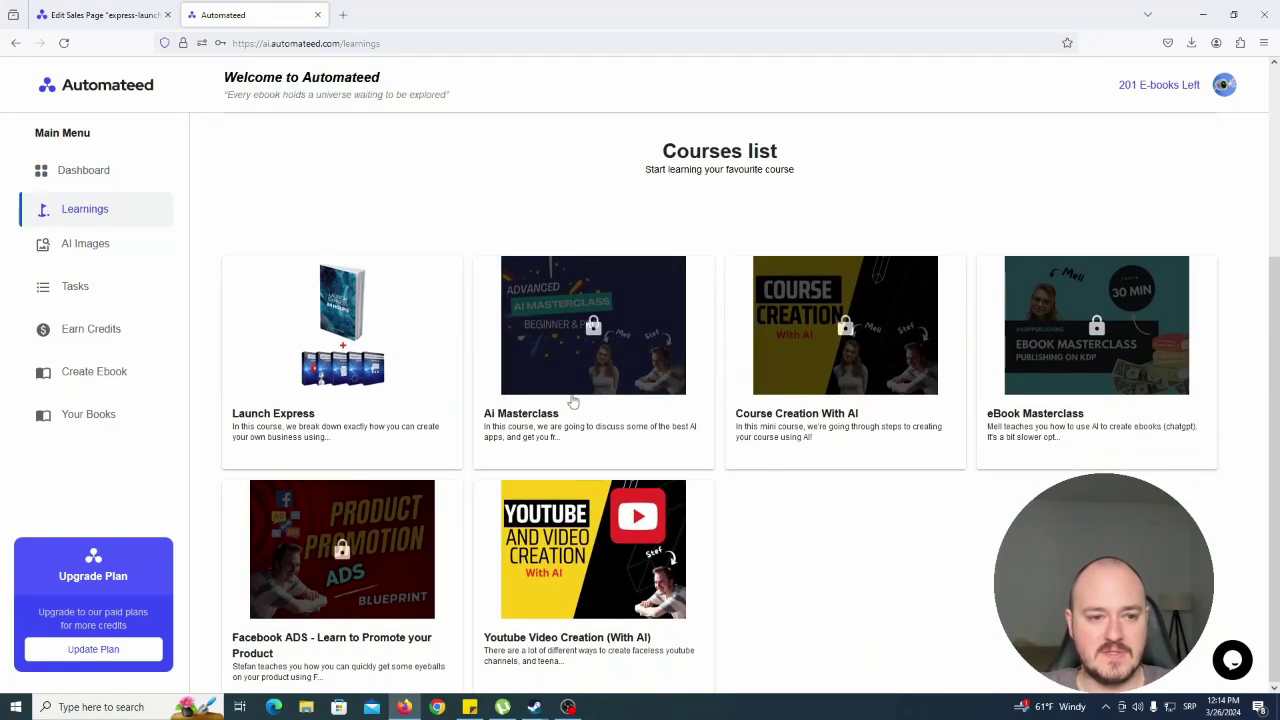
pyautogui.click(88, 244)
pyautogui.click(85, 209)
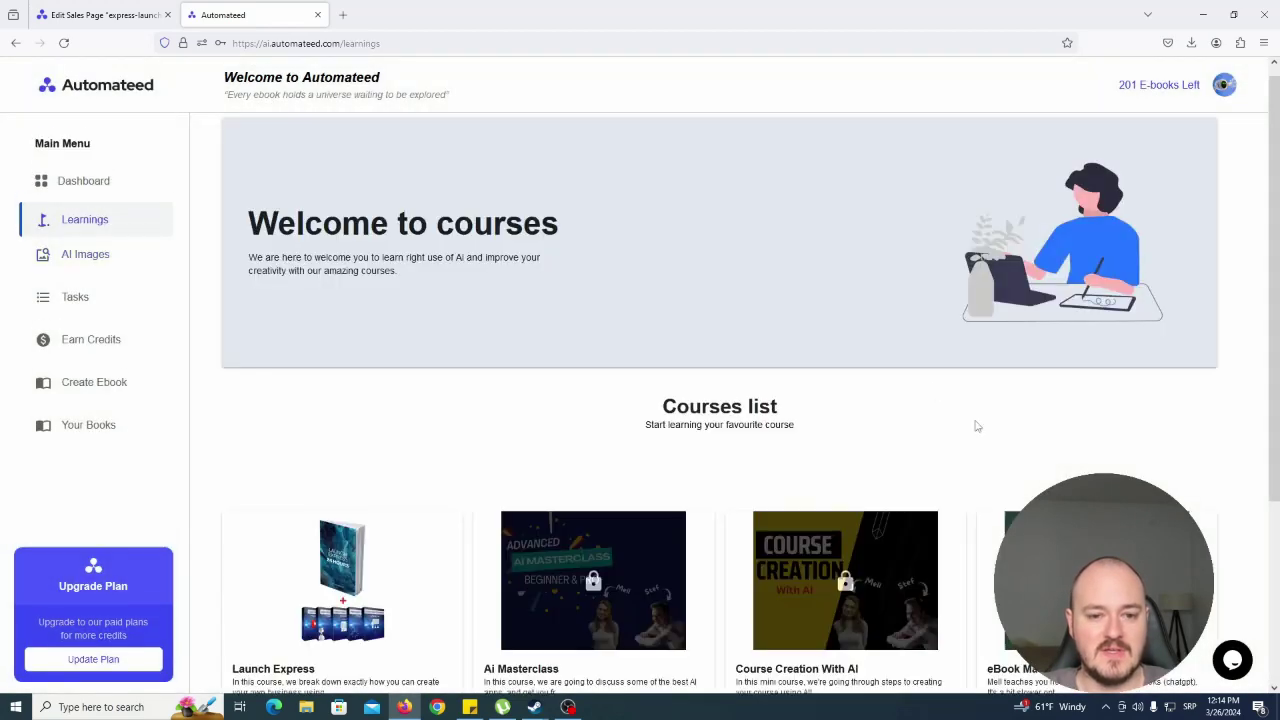
pyautogui.scroll(-3, 971, 423)
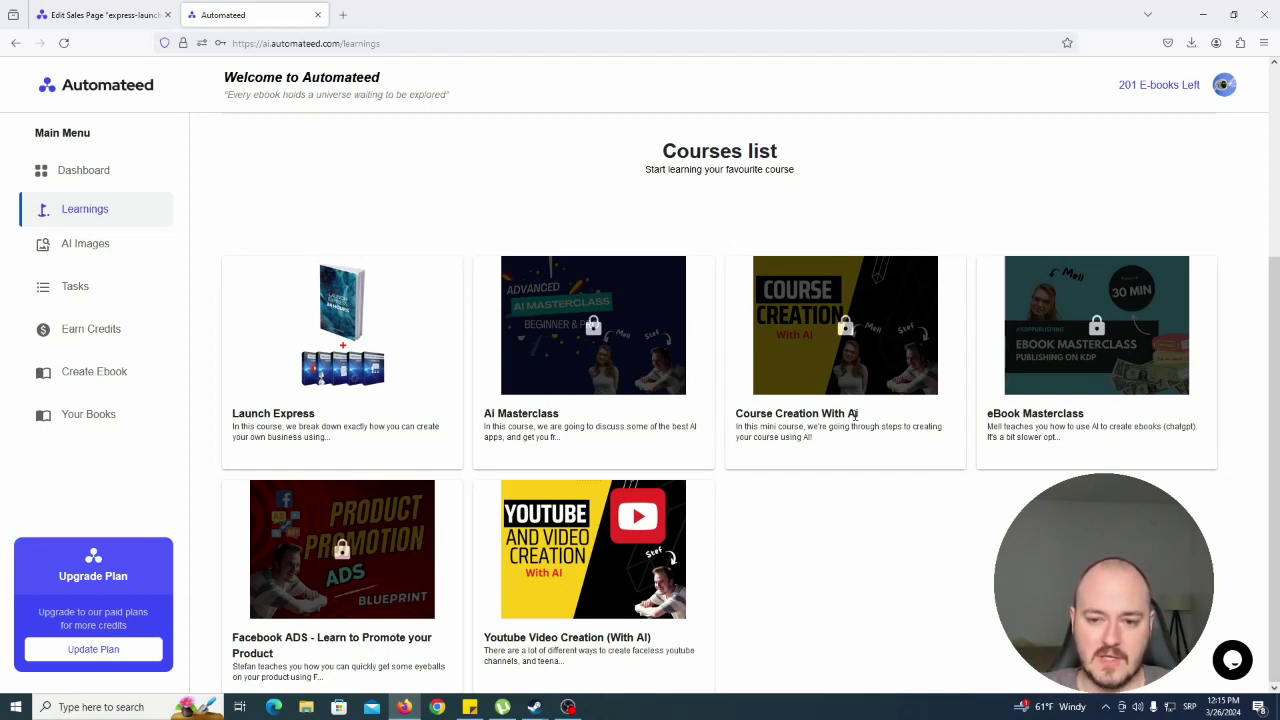
pyautogui.moveTo(856, 416); pyautogui.dragTo(735, 425)
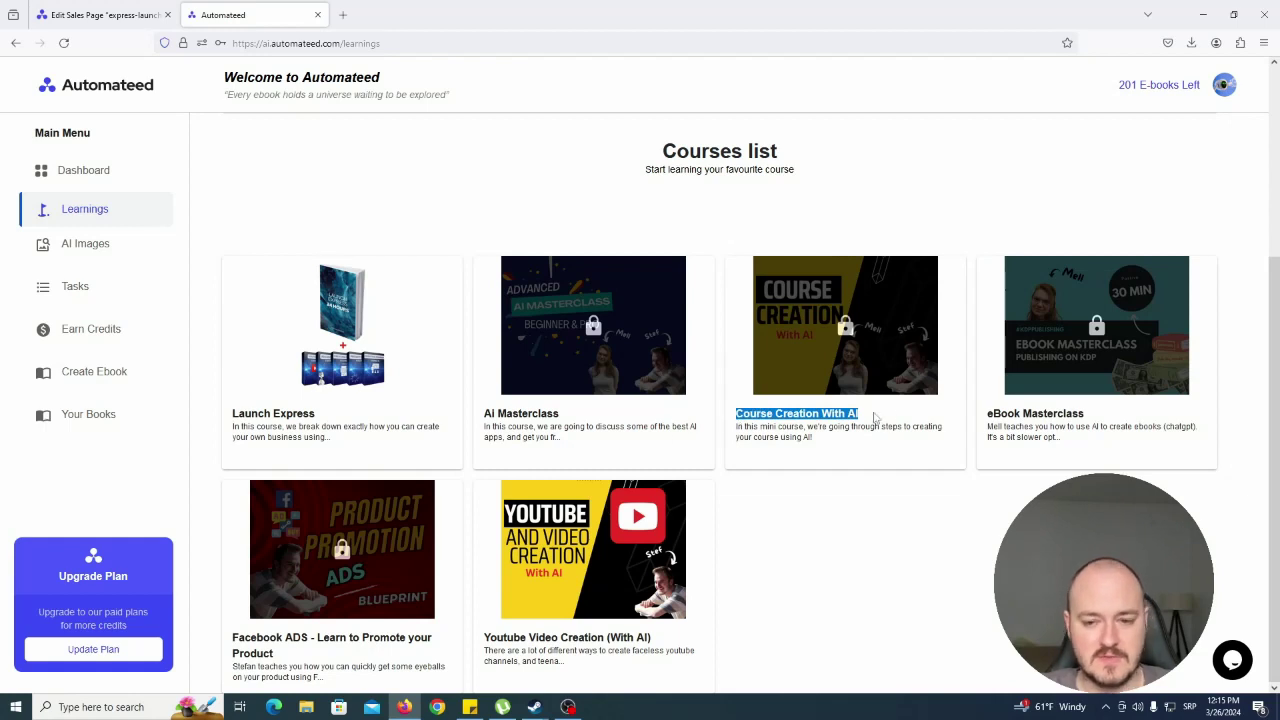
pyautogui.moveTo(489, 415)
pyautogui.mouseDown()
pyautogui.moveTo(562, 417)
pyautogui.moveTo(487, 423)
pyautogui.mouseUp()
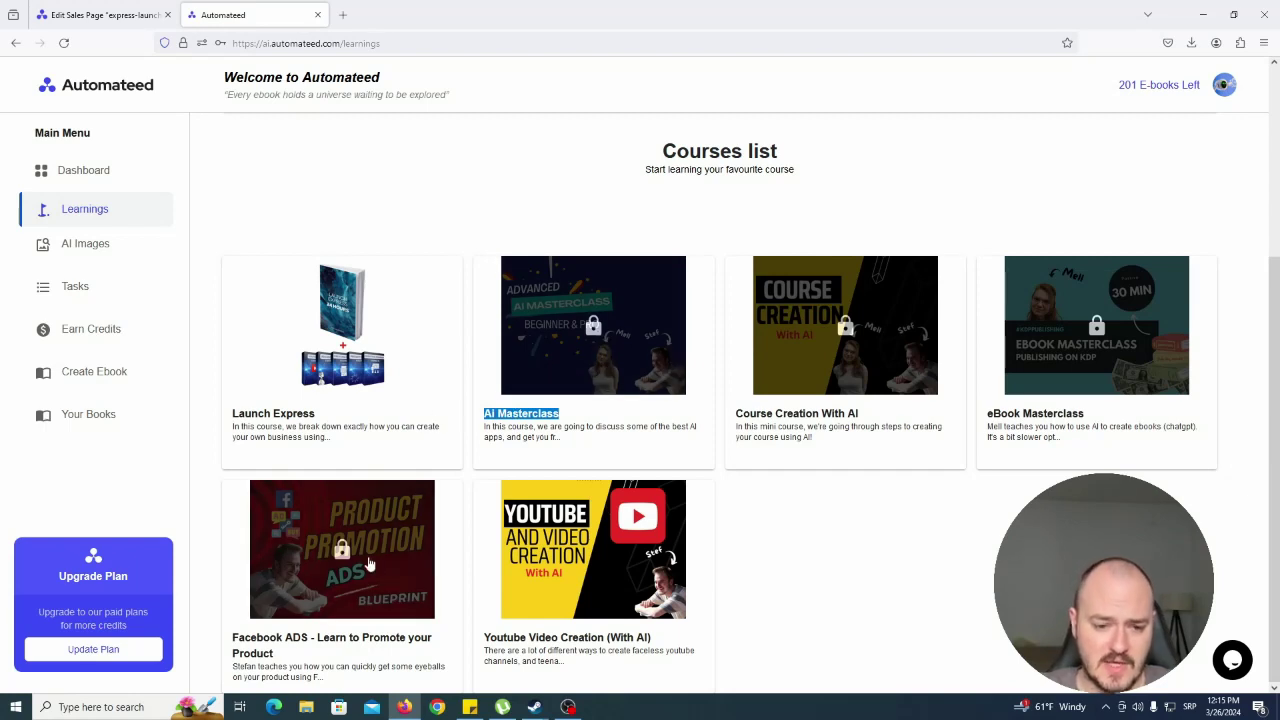
pyautogui.moveTo(233, 638); pyautogui.dragTo(302, 658)
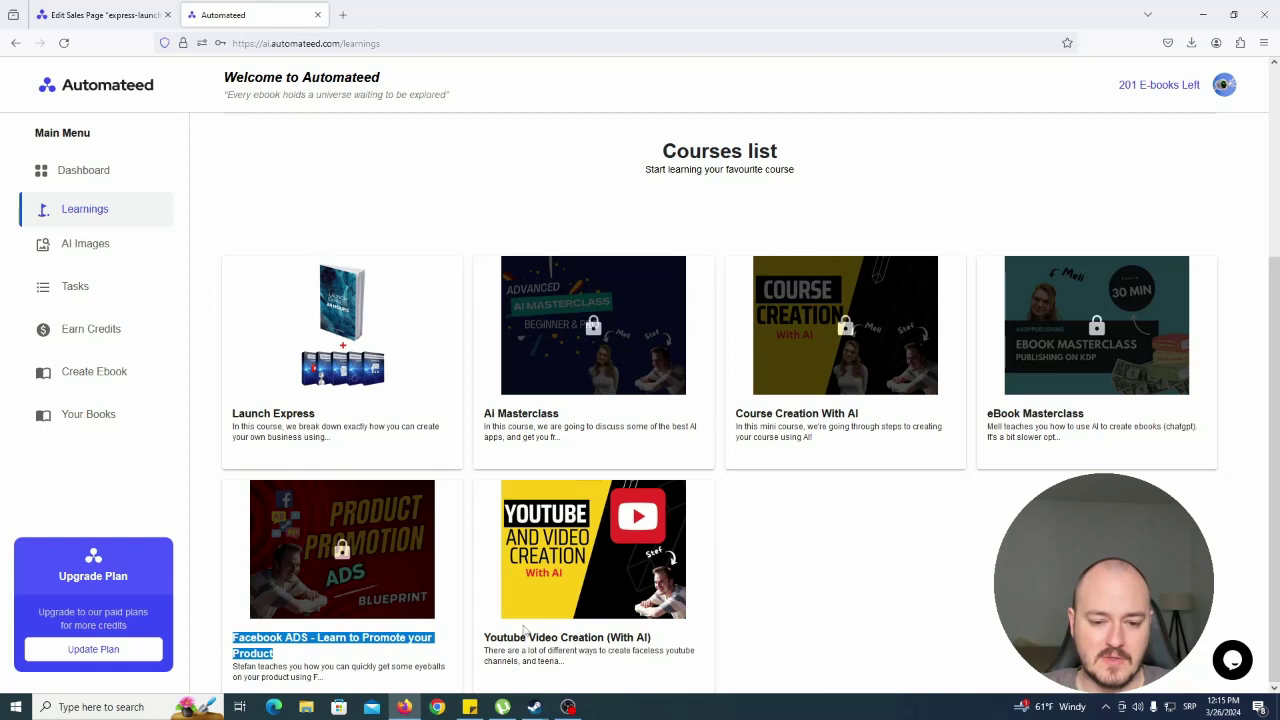
pyautogui.moveTo(485, 638)
pyautogui.mouseDown()
pyautogui.moveTo(672, 643)
pyautogui.moveTo(472, 651)
pyautogui.mouseUp()
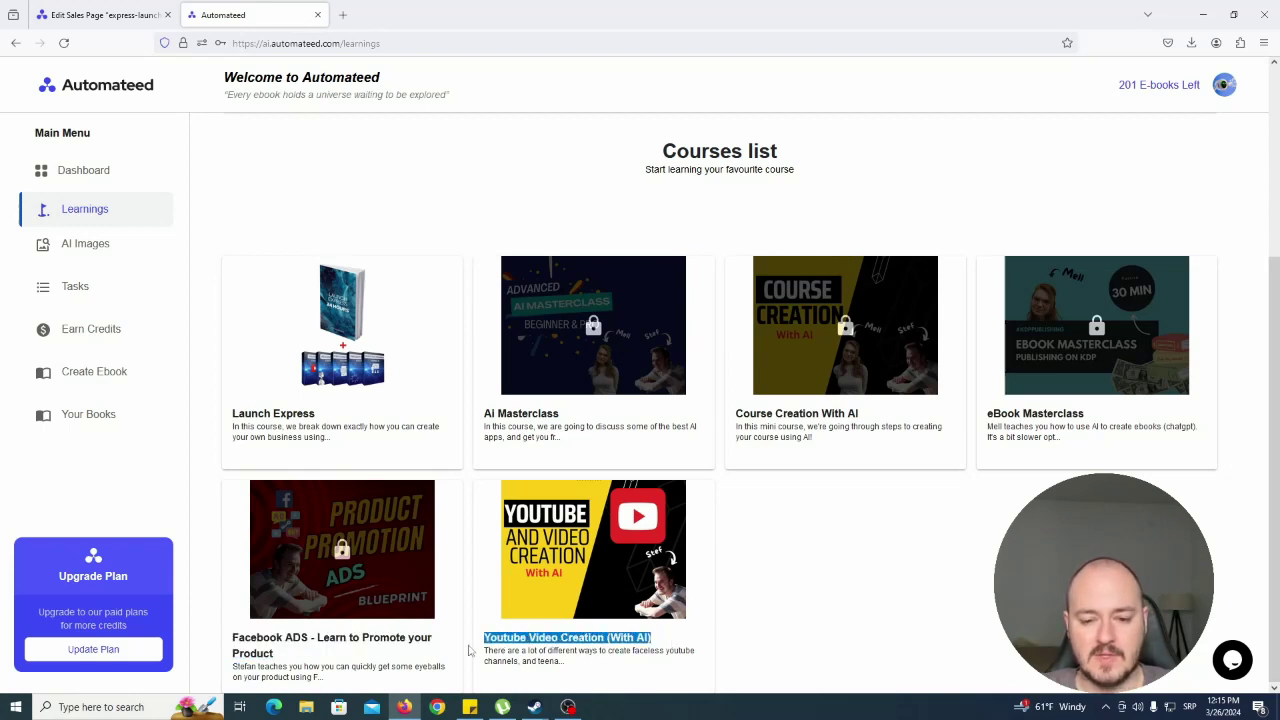
pyautogui.tripleClick(497, 642)
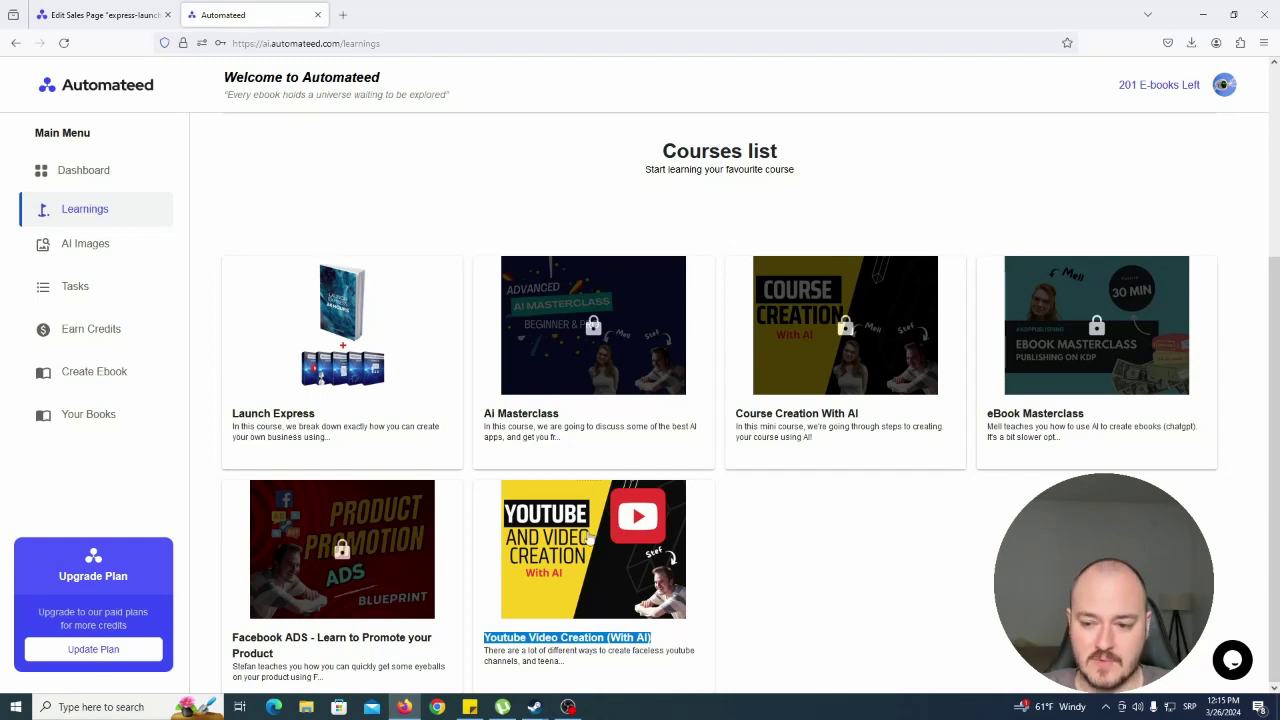
pyautogui.scroll(2, 572, 500)
pyautogui.scroll(-2, 572, 500)
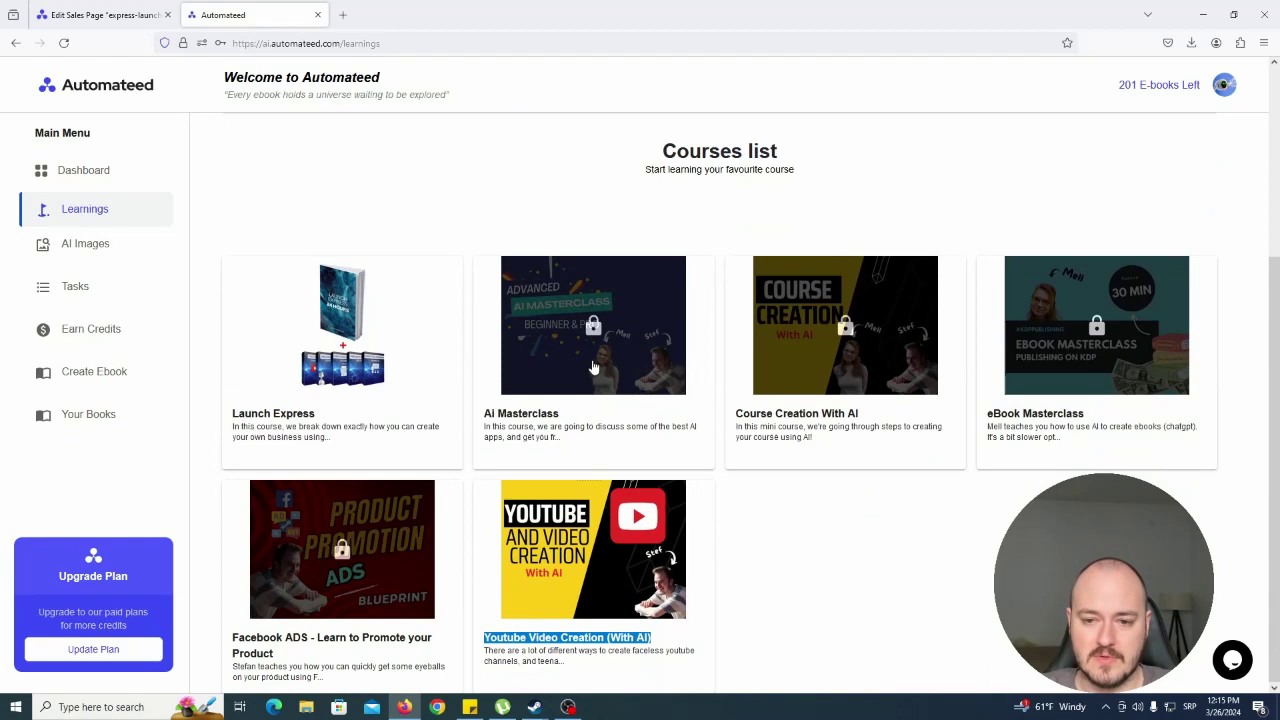
pyautogui.click(849, 330)
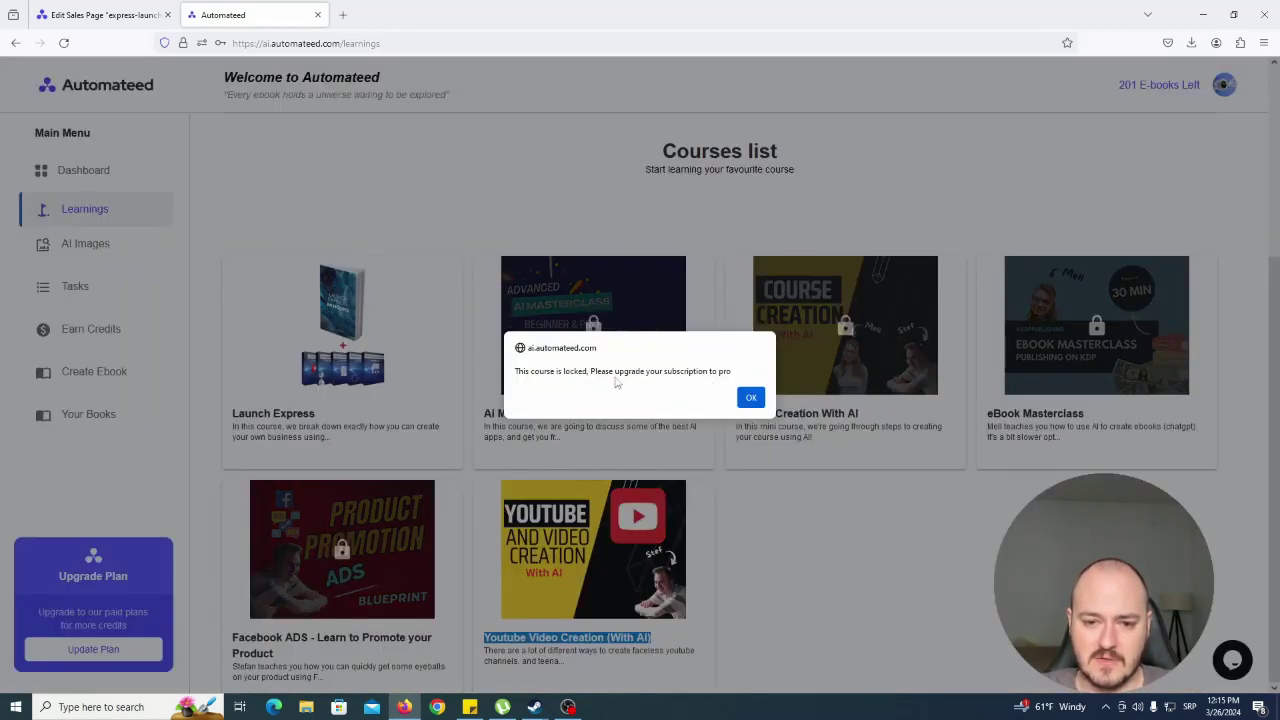
pyautogui.moveTo(731, 371); pyautogui.dragTo(682, 373)
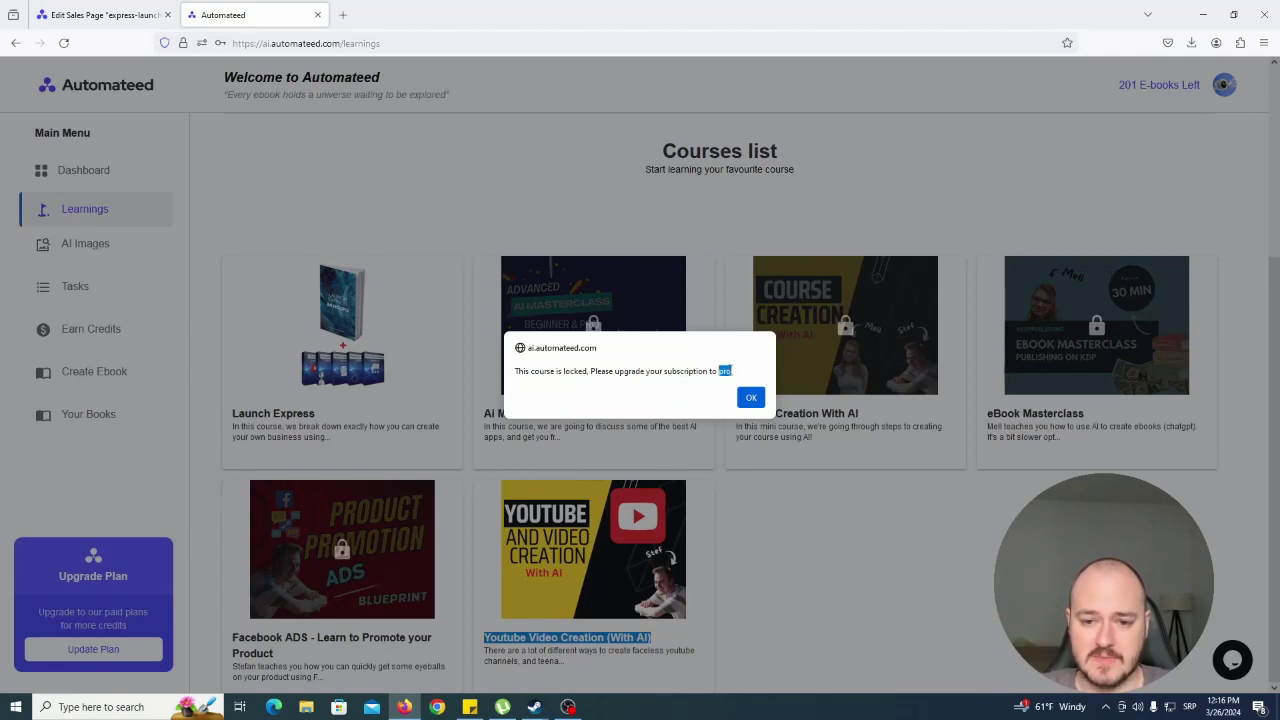
pyautogui.click(751, 397)
pyautogui.click(847, 377)
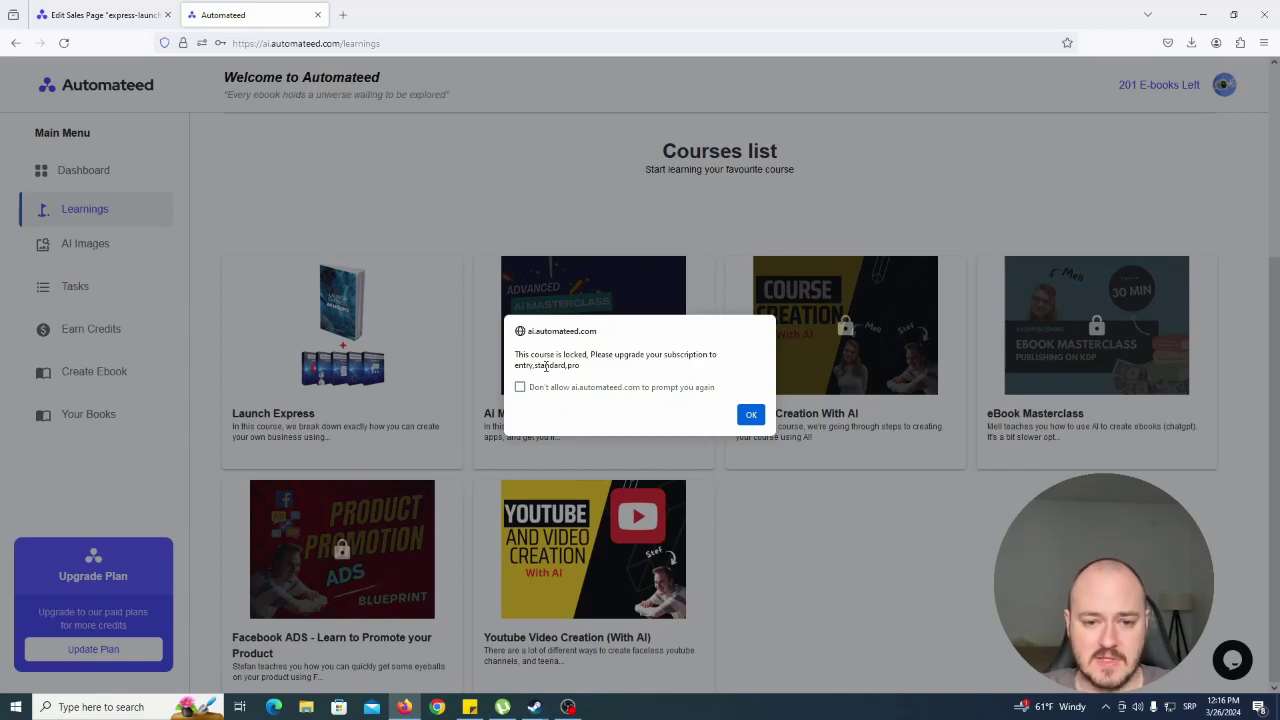
pyautogui.click(751, 414)
pyautogui.click(353, 544)
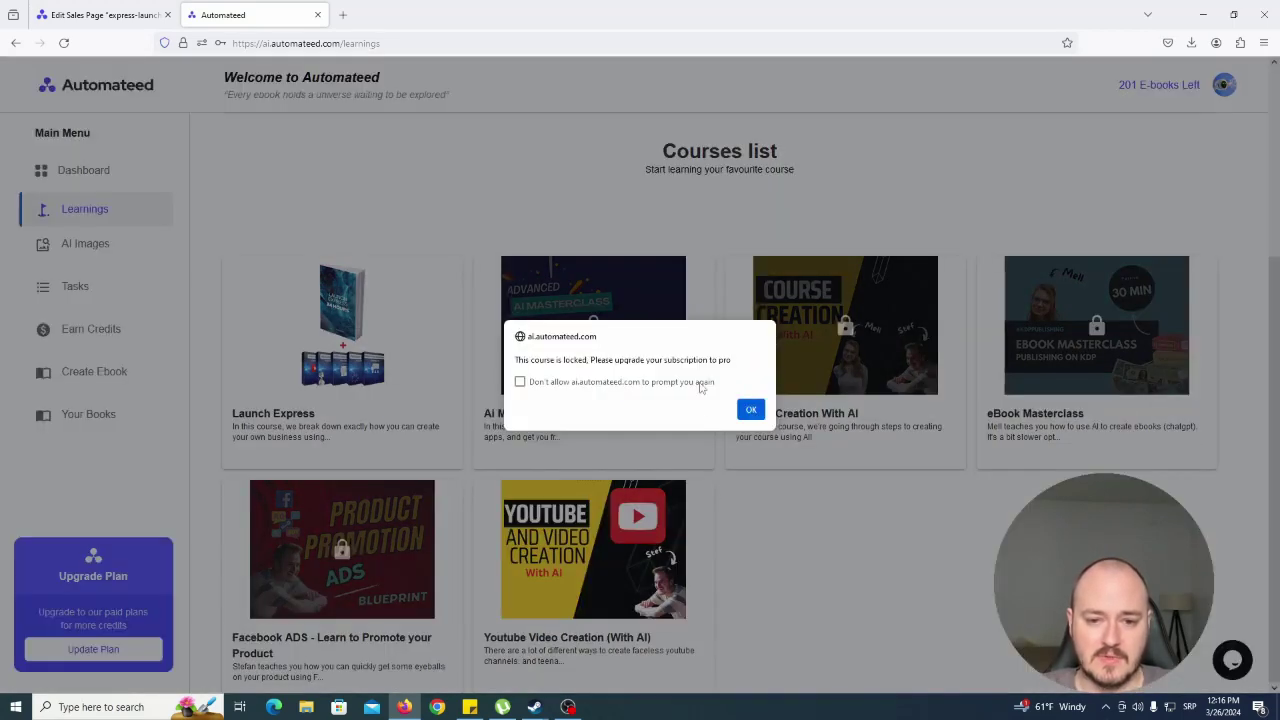
pyautogui.click(751, 409)
# Step: Look over the Learnings page, then go to AI Images with its prompt field and format options
pyautogui.scroll(3, 623, 349)
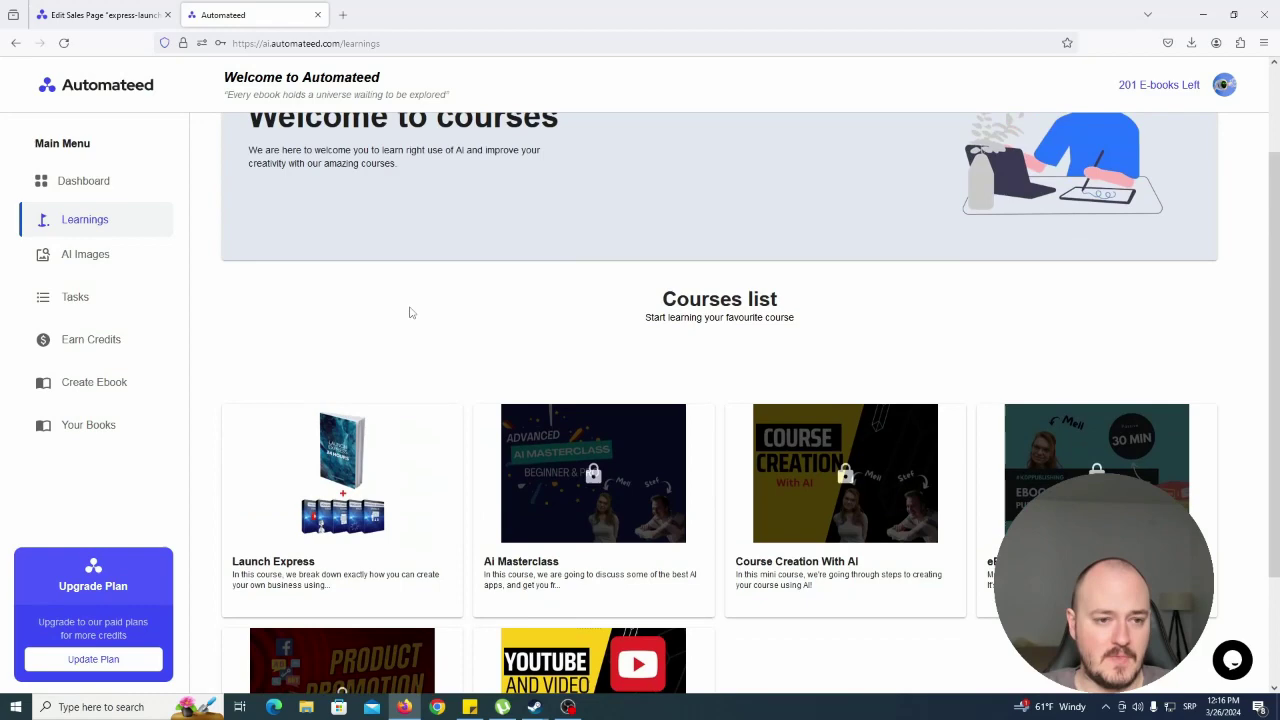
pyautogui.scroll(-2, 561, 539)
pyautogui.scroll(-2, 659, 381)
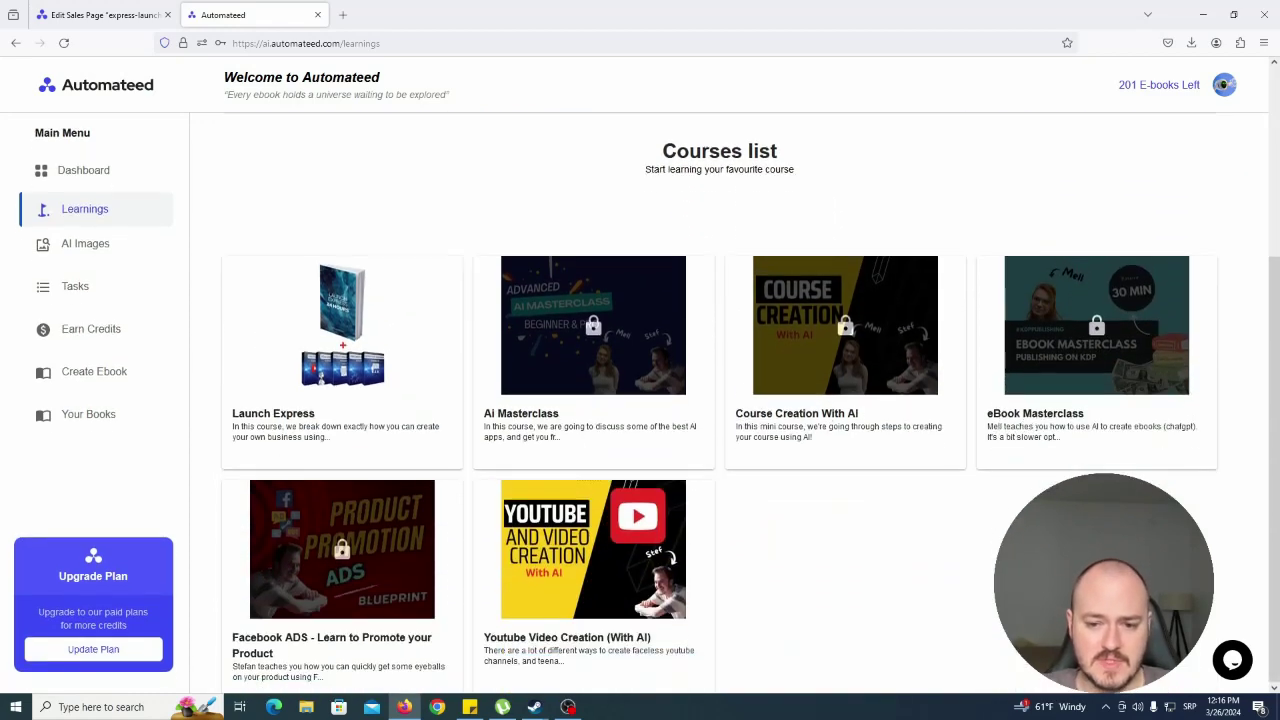
pyautogui.scroll(3, 728, 491)
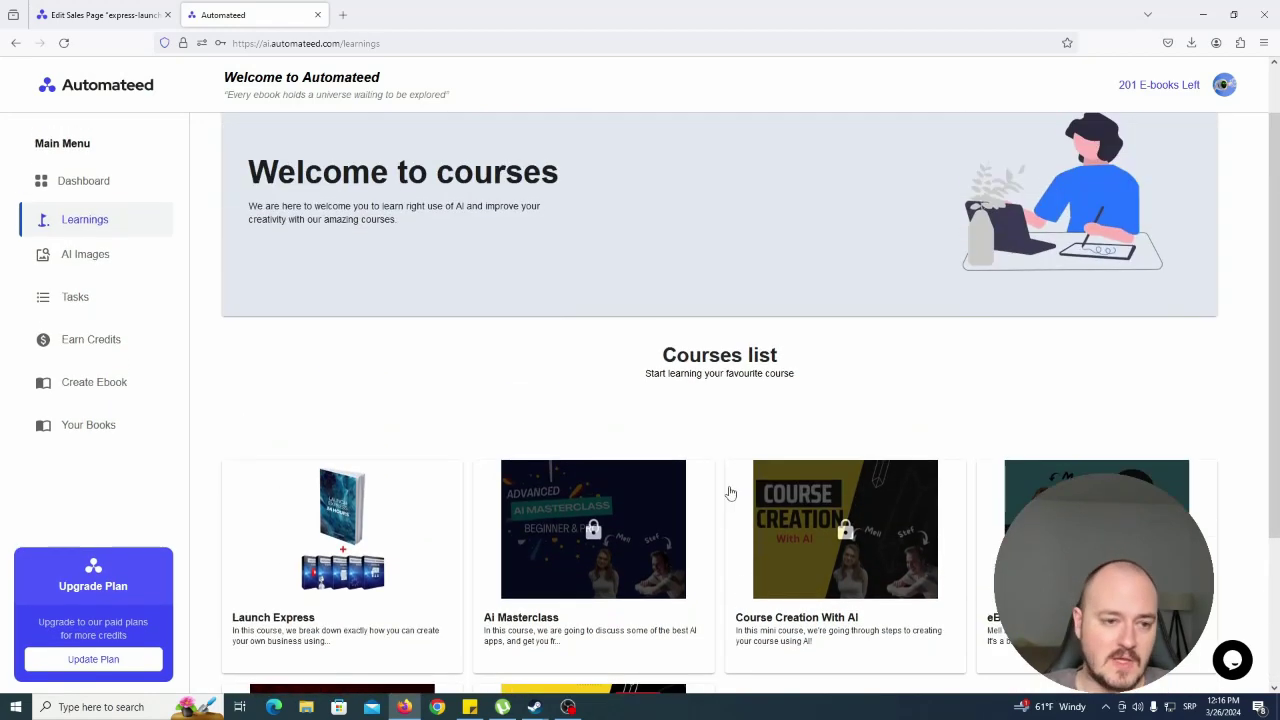
pyautogui.scroll(-2, 117, 266)
pyautogui.scroll(2, 177, 299)
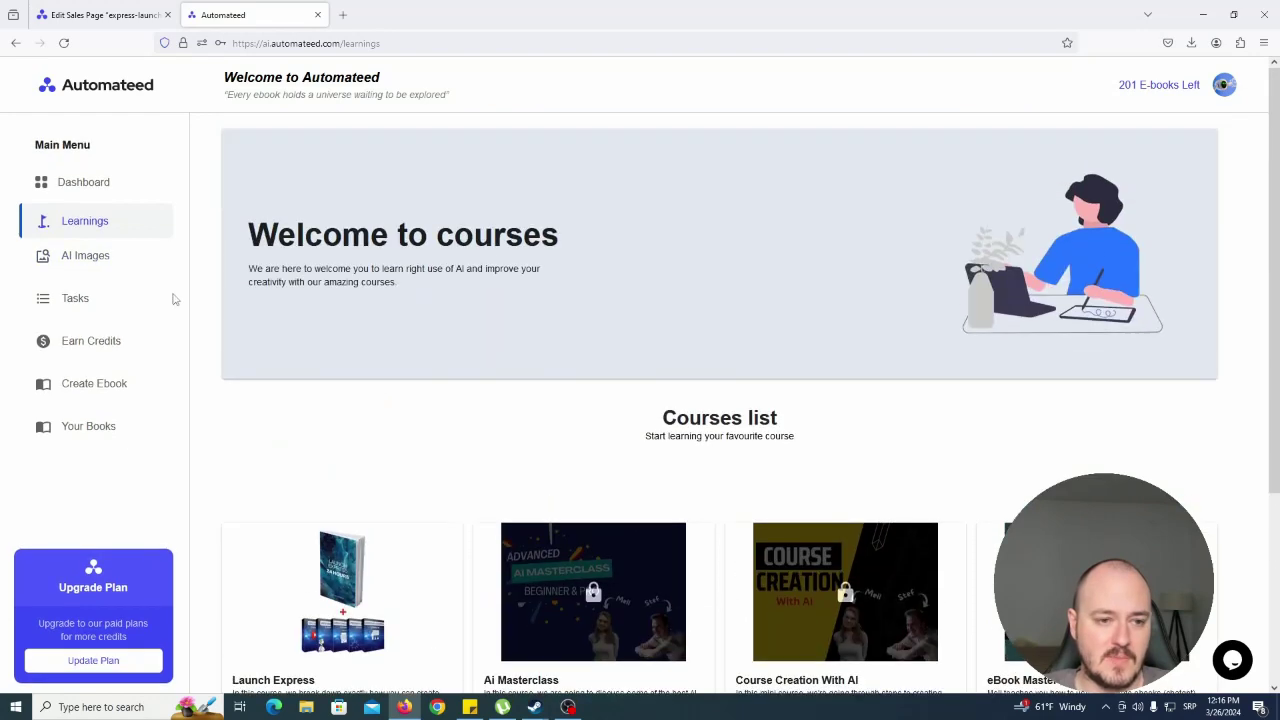
pyautogui.click(78, 257)
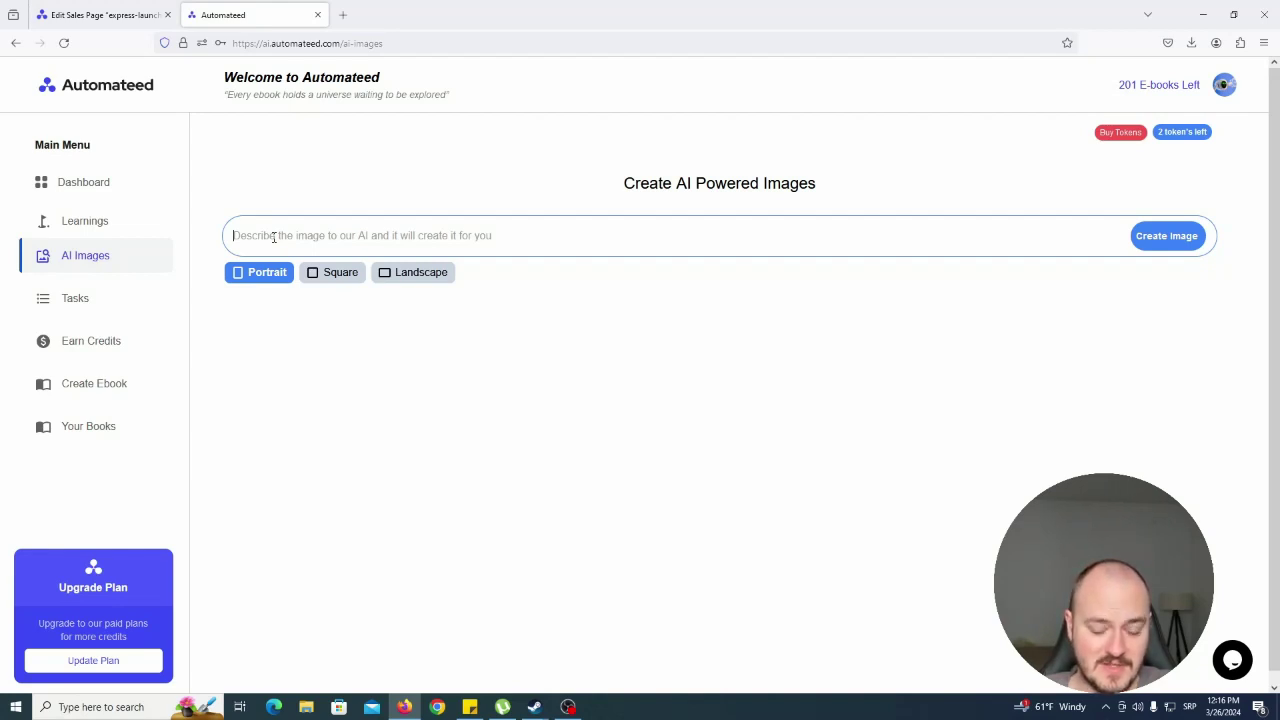
# Step: Open the Amazon Publishing ebook from the dashboard and highlight 'Amazon' in its title
pyautogui.click(82, 181)
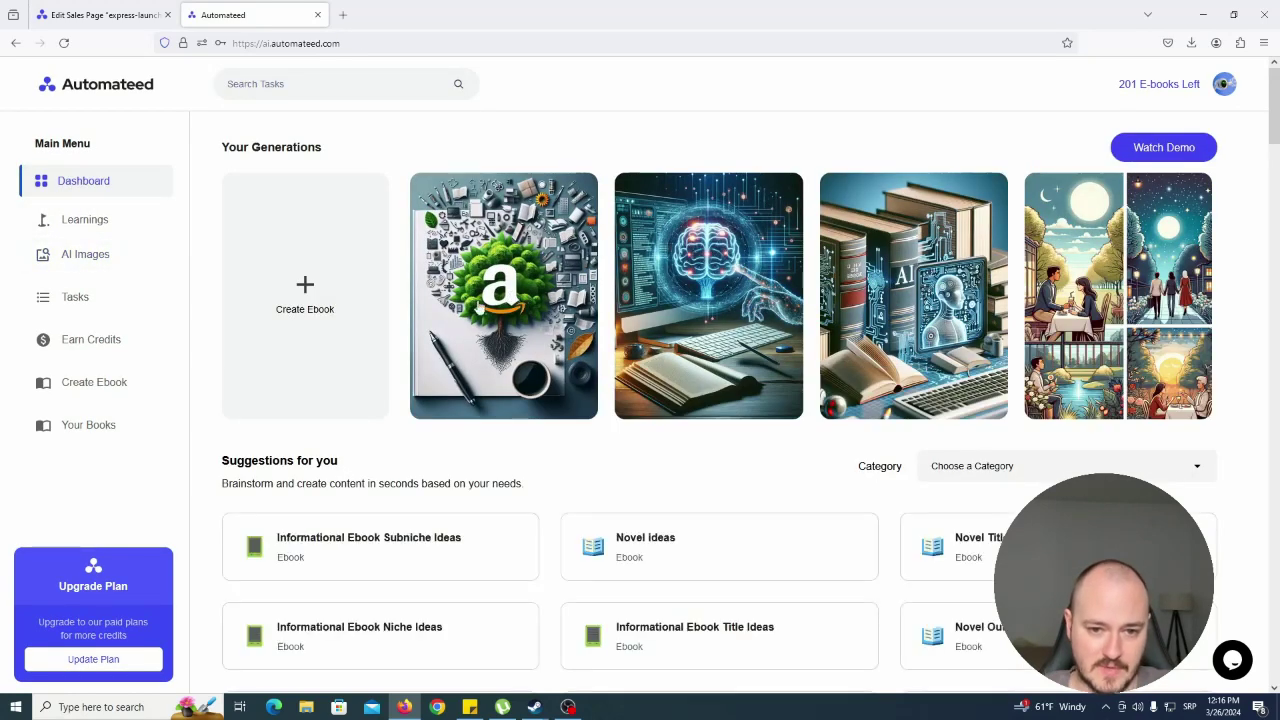
pyautogui.click(508, 300)
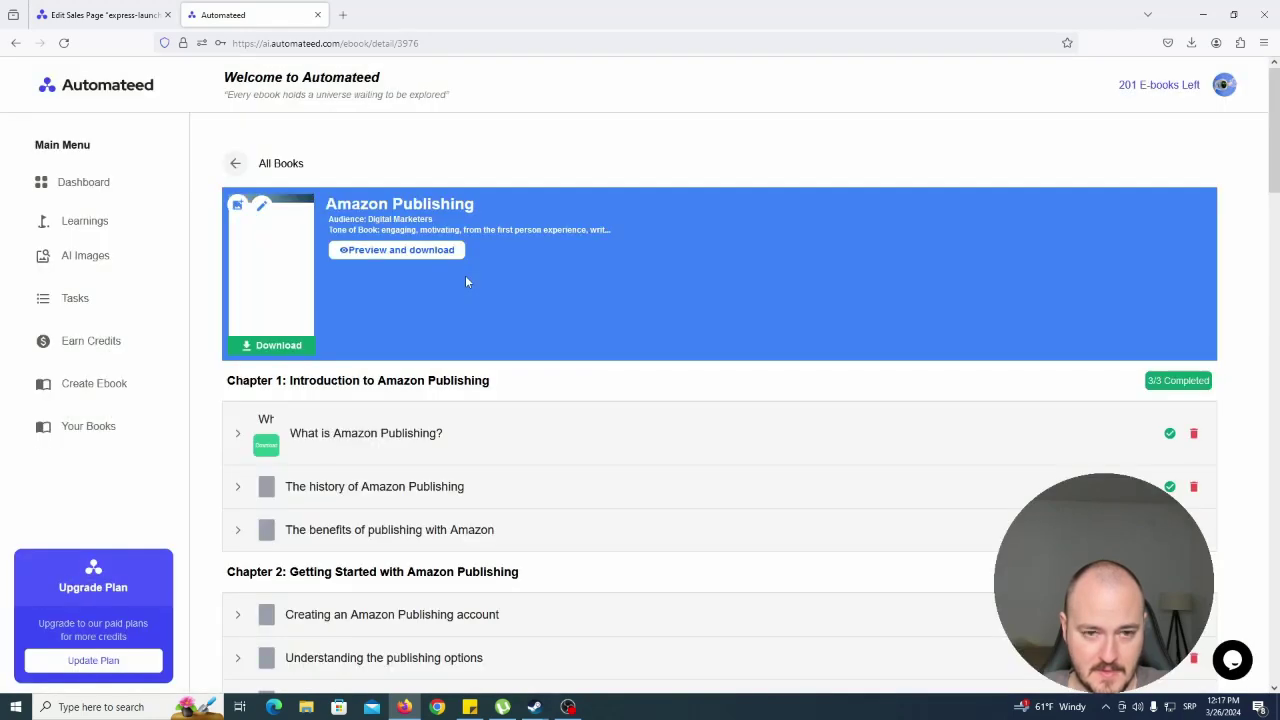
pyautogui.moveTo(327, 204); pyautogui.dragTo(476, 204)
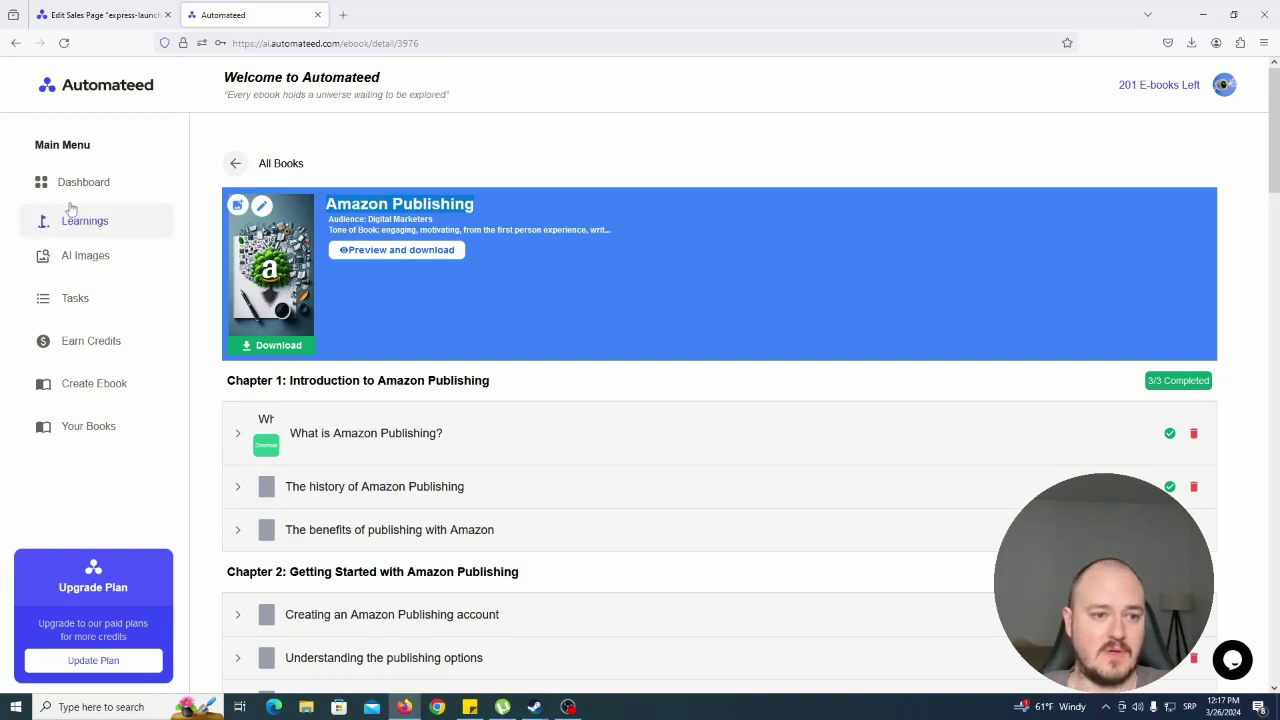
# Step: Enter an AI Images prompt for a bookshelf of digital ebooks and an old desk with a man writing
pyautogui.click(76, 252)
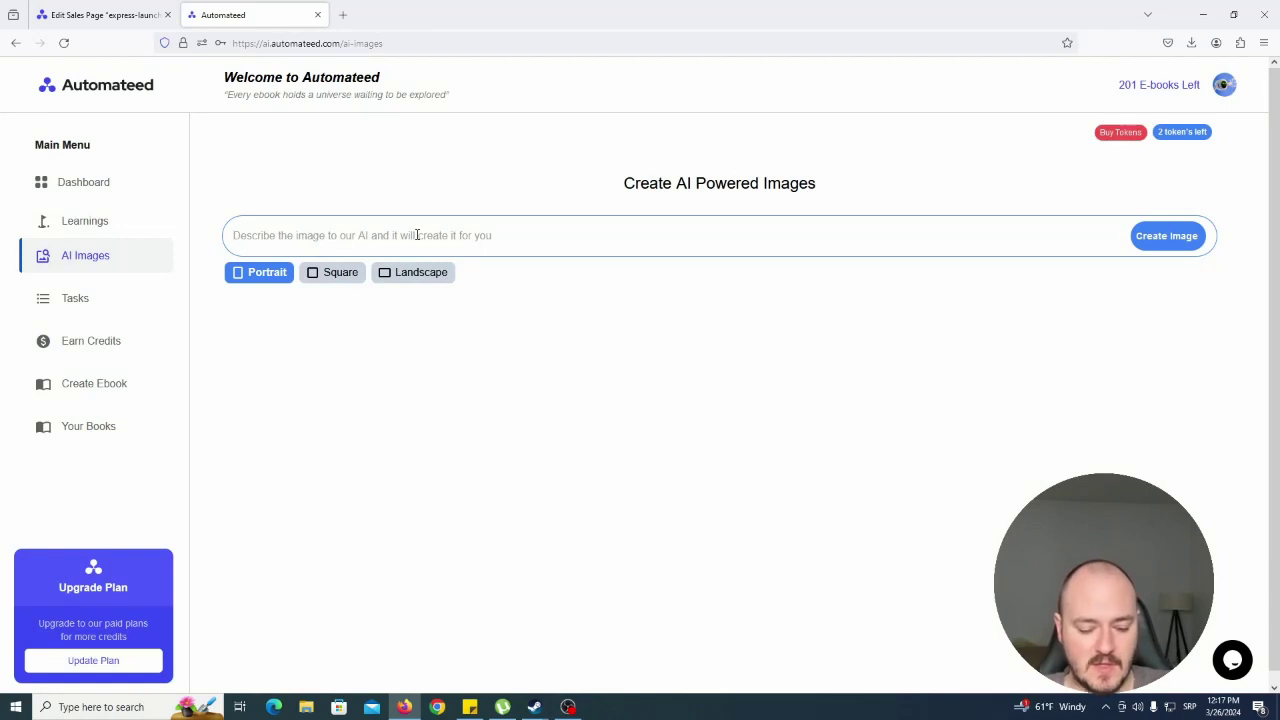
pyautogui.write('A')
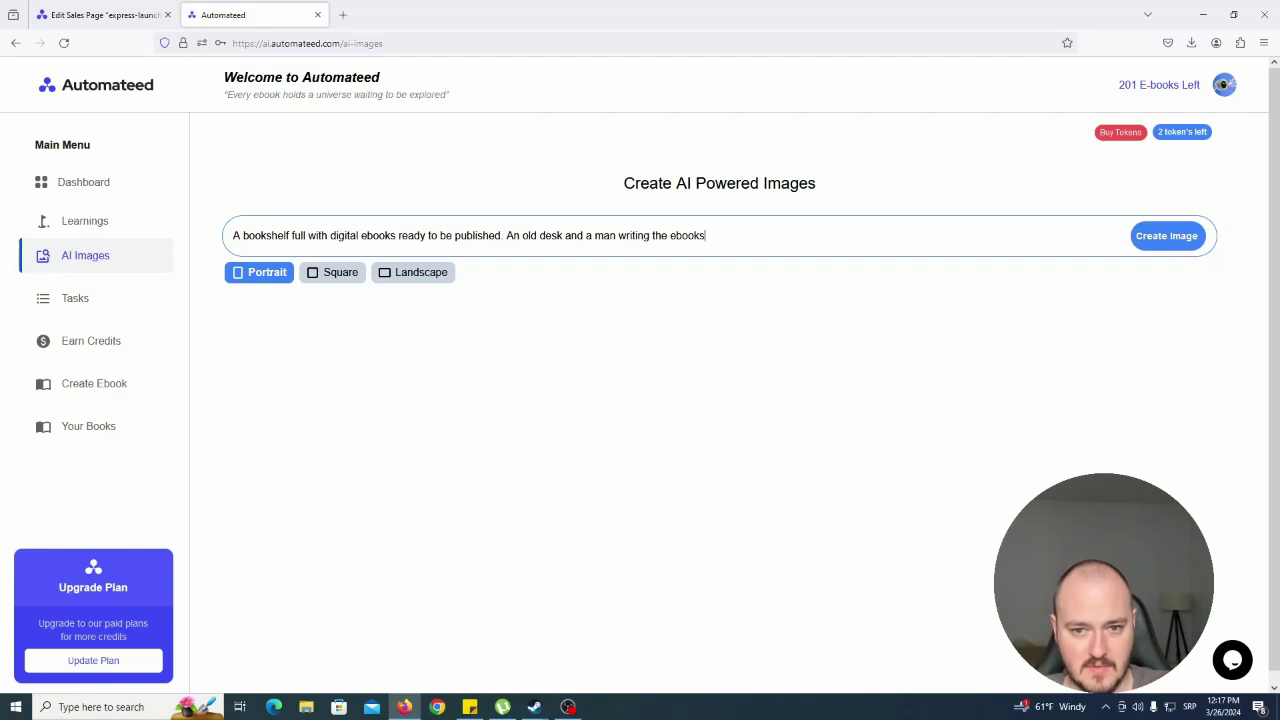
pyautogui.write('.')
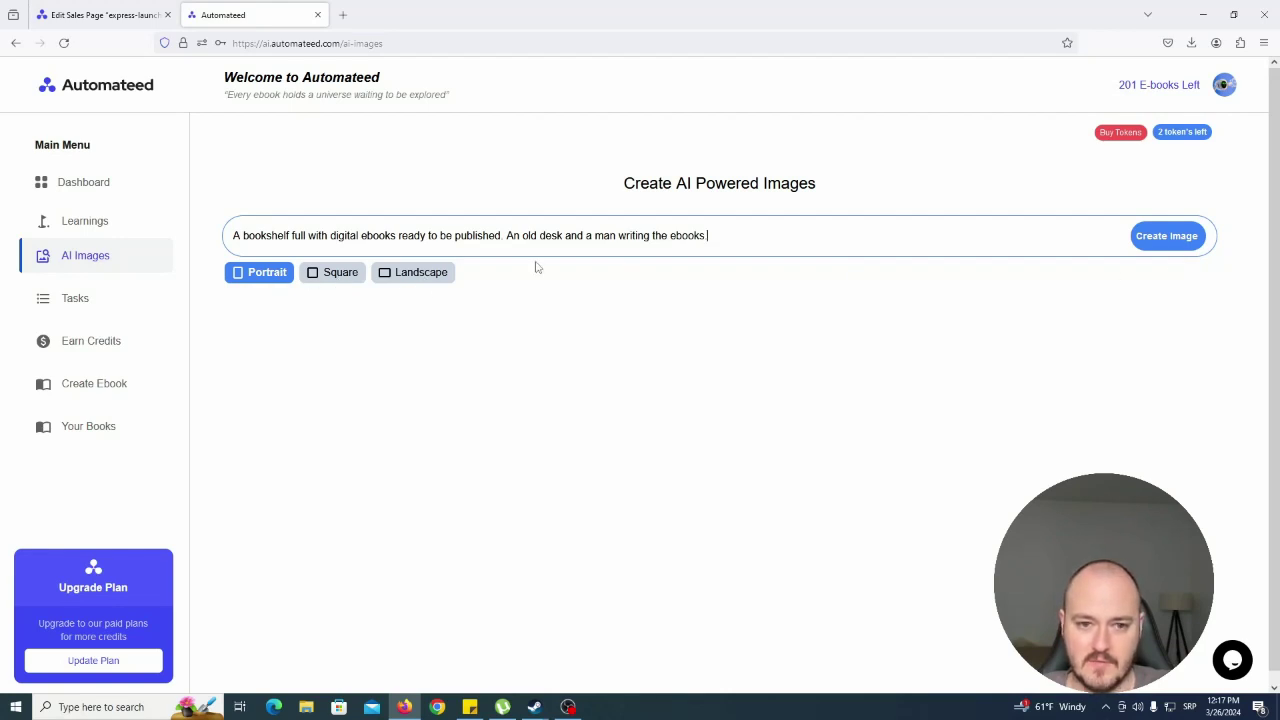
# Step: Keep the Portrait format and create the image from the bookshelf-and-desk prompt
pyautogui.click(331, 277)
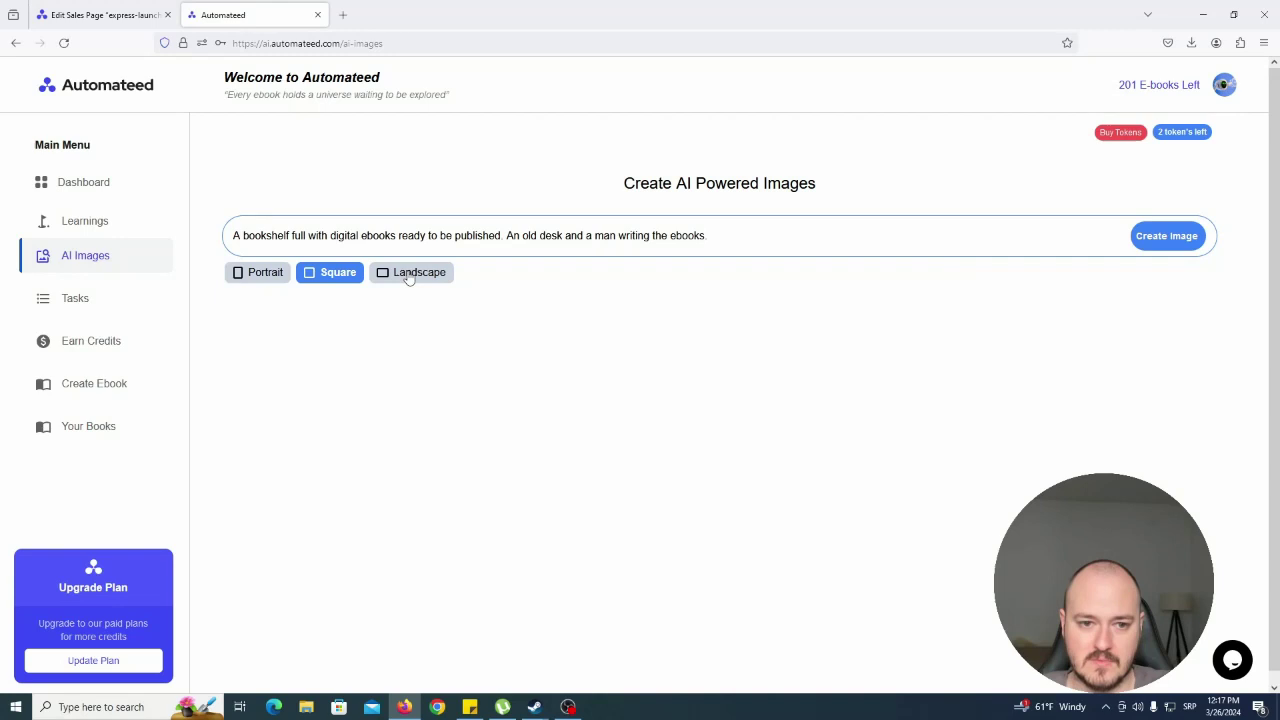
pyautogui.click(409, 277)
pyautogui.click(240, 282)
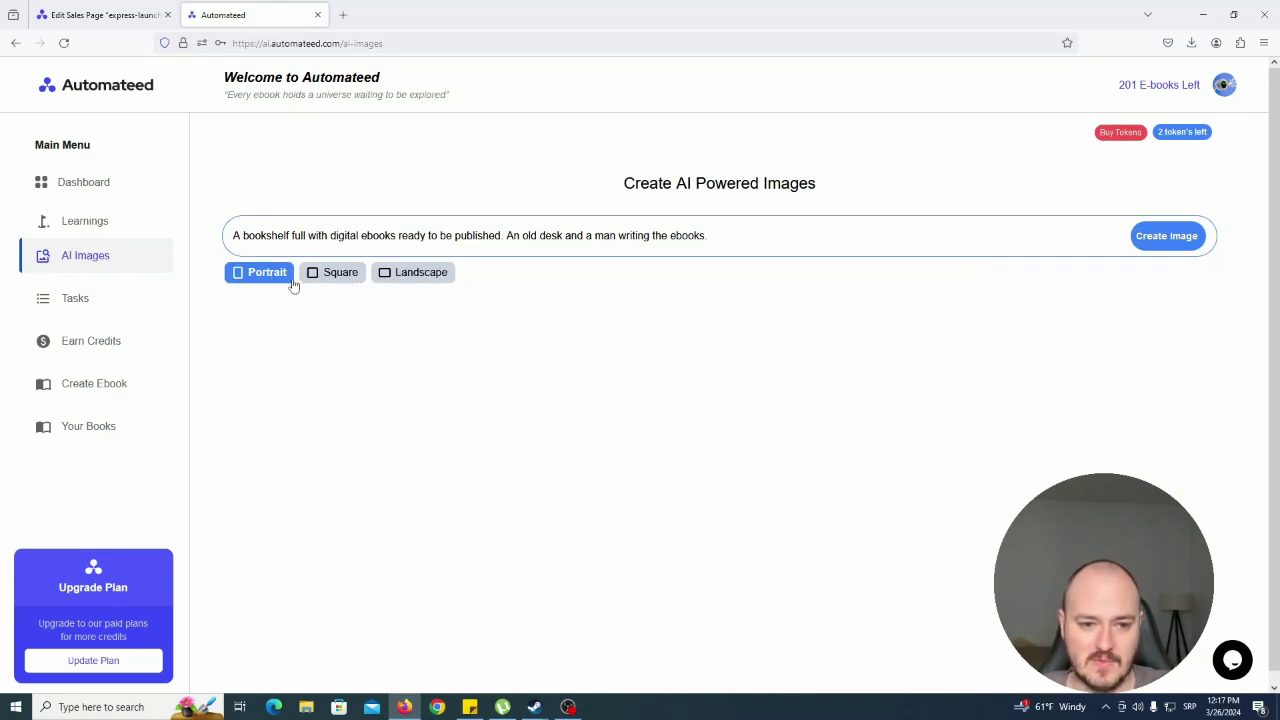
pyautogui.click(1160, 240)
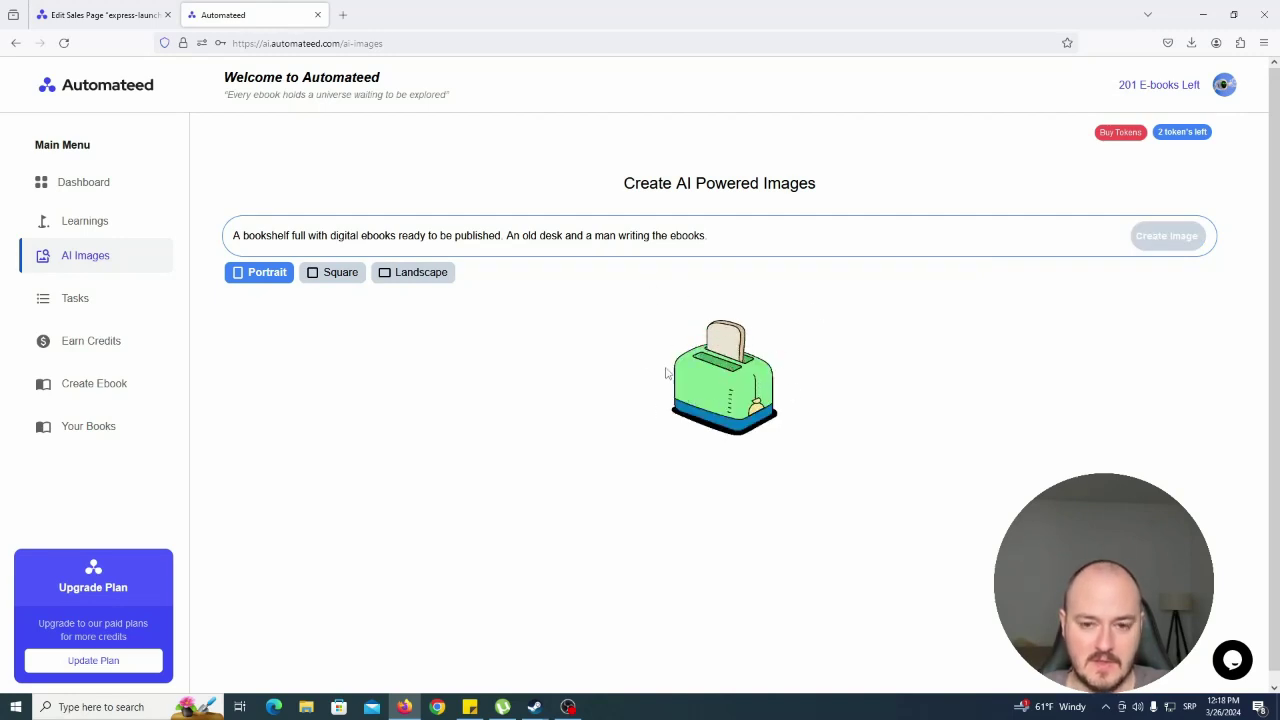
# Step: Scroll down to the finished portrait image of a man writing at an old desk among bookshelves
pyautogui.scroll(-1, 775, 362)
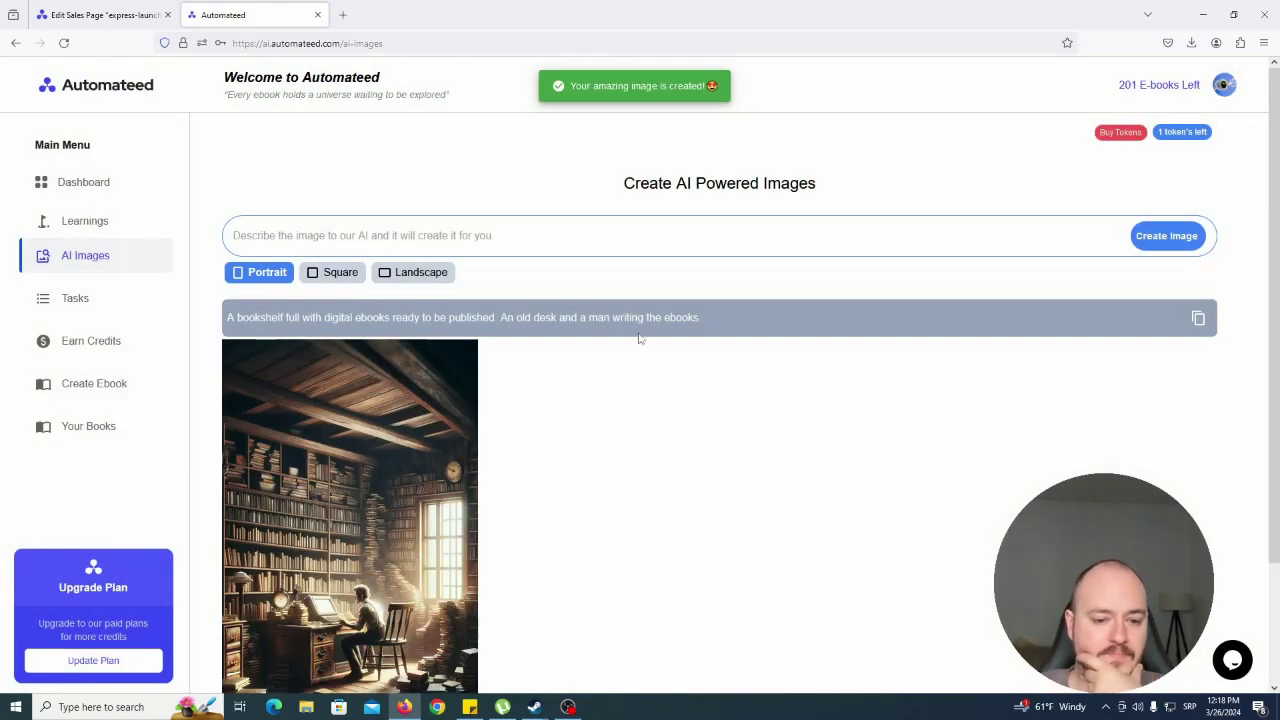
pyautogui.scroll(-2, 630, 360)
pyautogui.scroll(2, 617, 334)
pyautogui.scroll(-1, 617, 334)
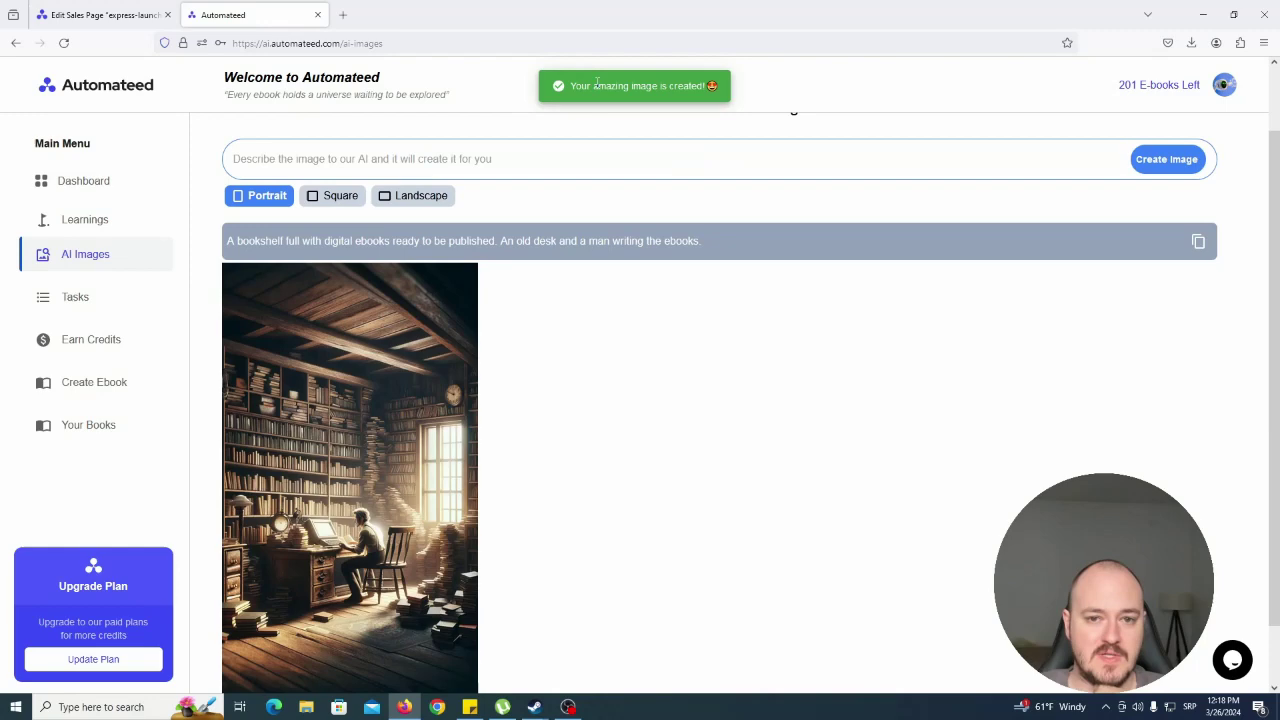
pyautogui.scroll(-1, 566, 89)
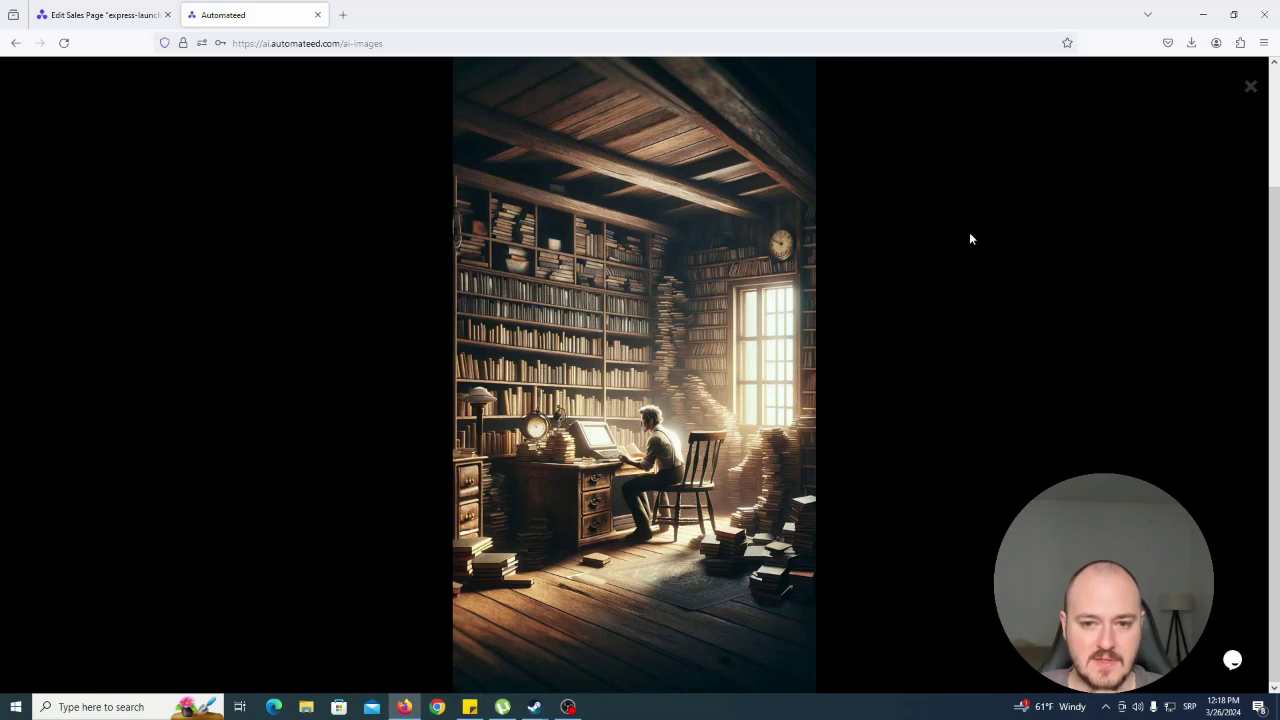
# Step: Close the full-size image and reopen the Amazon Publishing ebook from the dashboard
pyautogui.click(1250, 86)
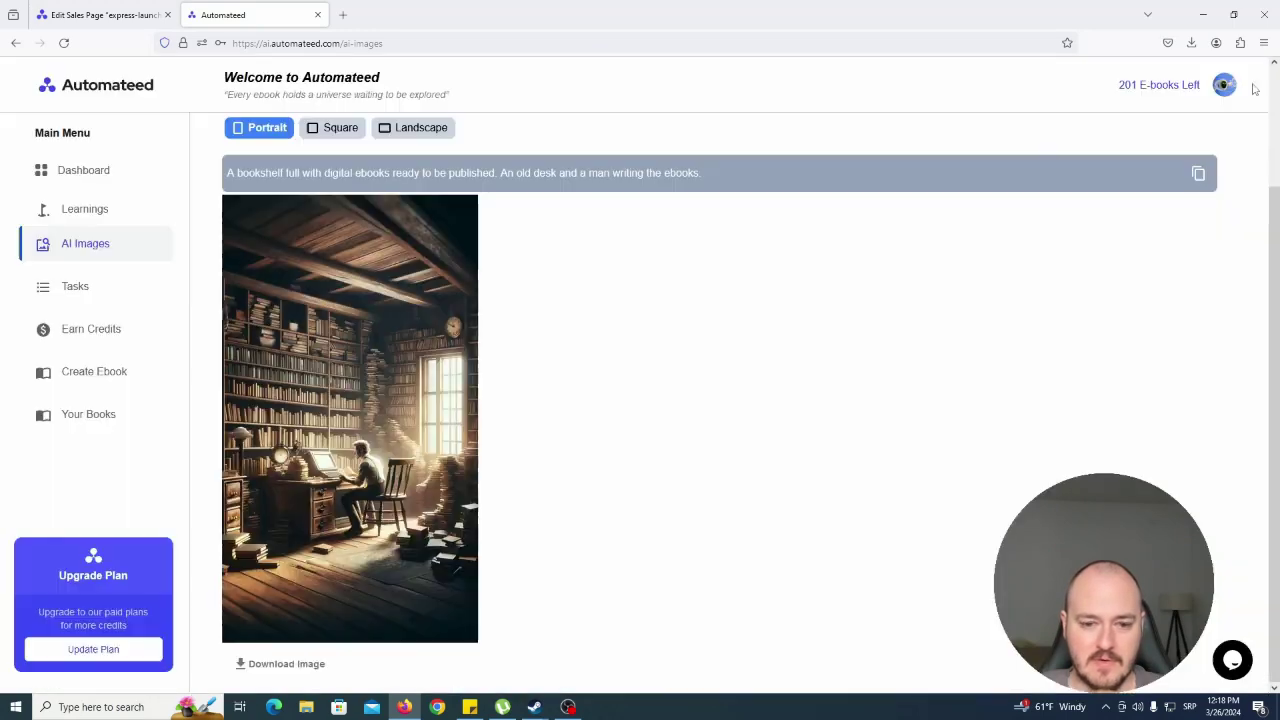
pyautogui.click(84, 178)
pyautogui.click(484, 290)
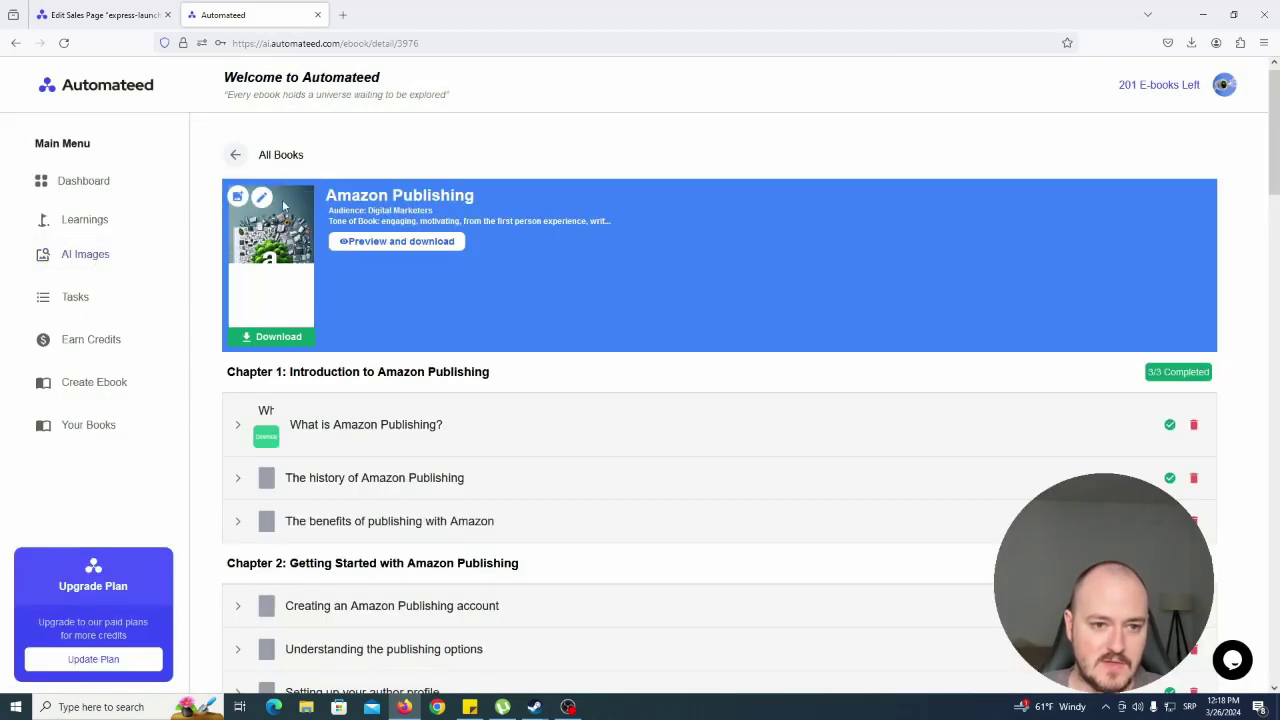
# Step: Swap the Amazon Publishing cover for the generated library image from the gallery
pyautogui.click(238, 196)
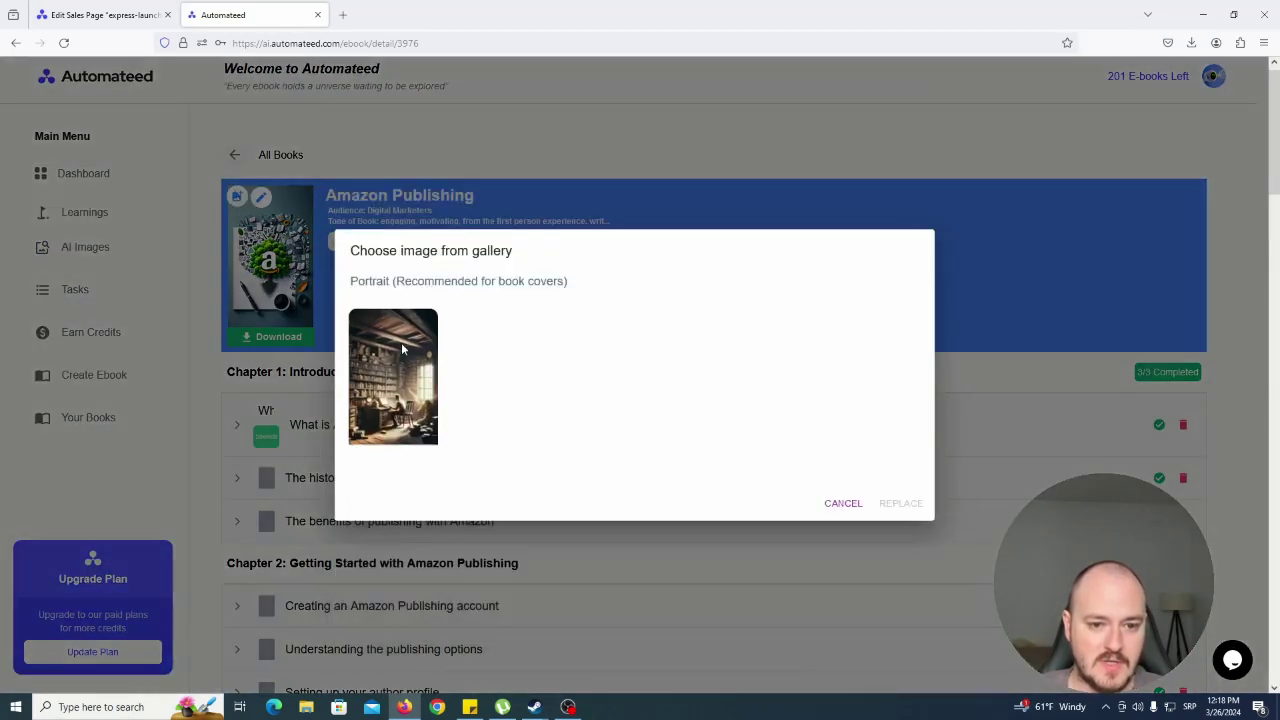
pyautogui.click(397, 395)
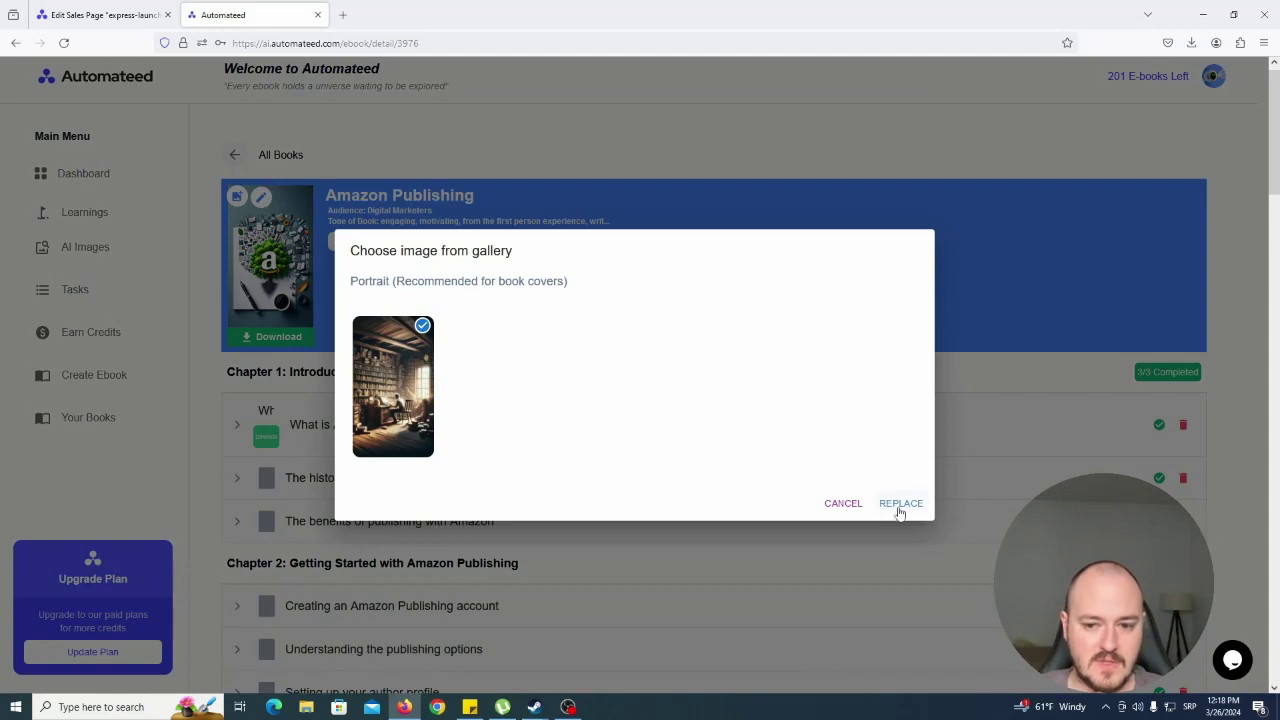
pyautogui.click(899, 510)
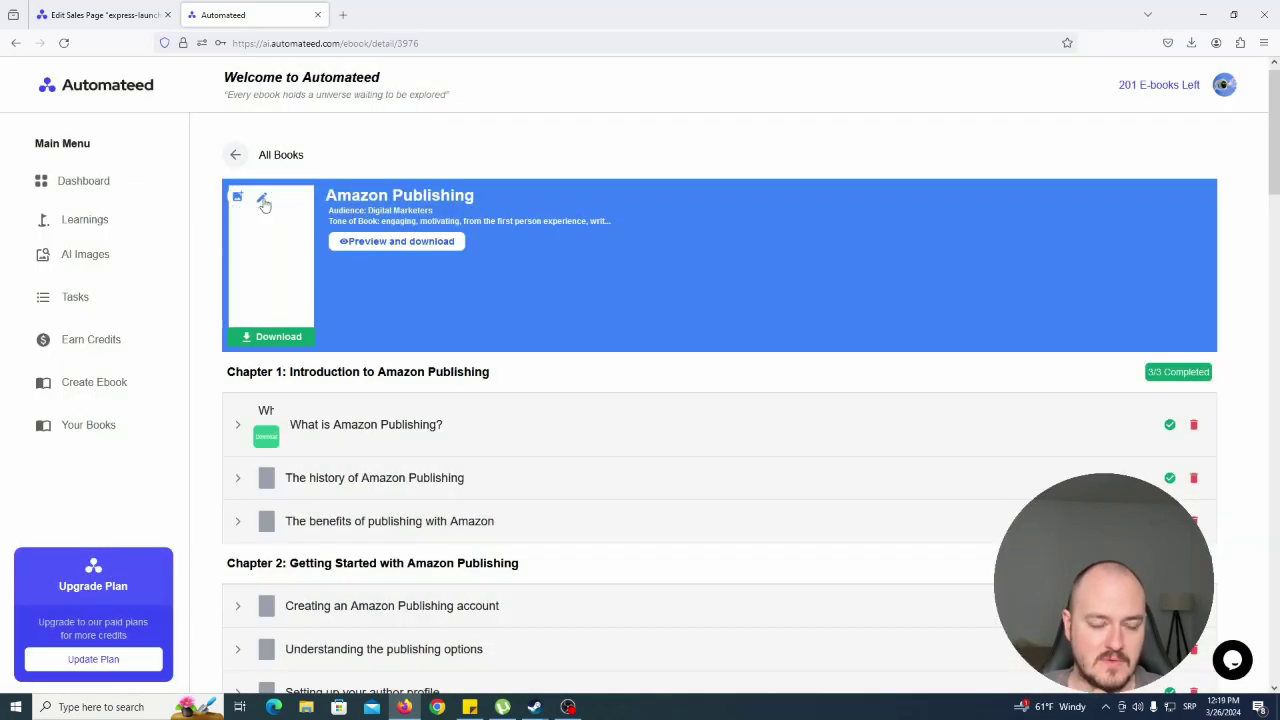
# Step: Open the new library cover in the image editor and expand it to full screen
pyautogui.click(262, 199)
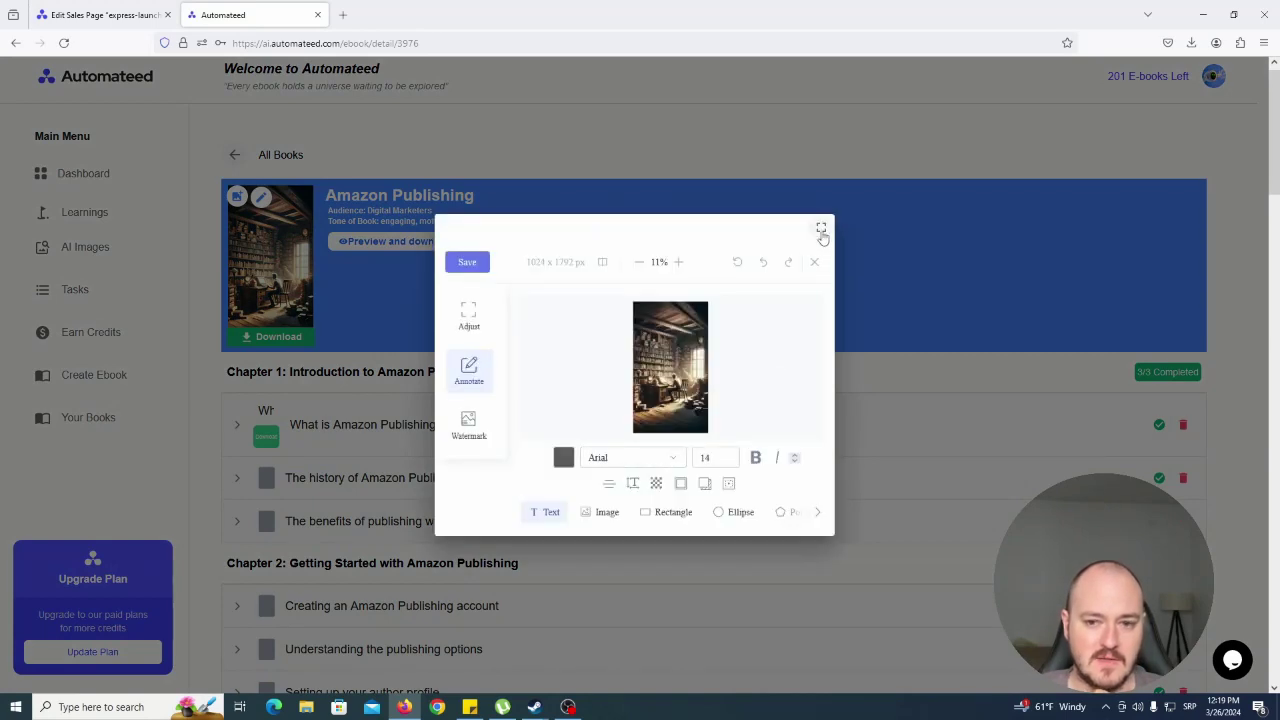
pyautogui.click(822, 232)
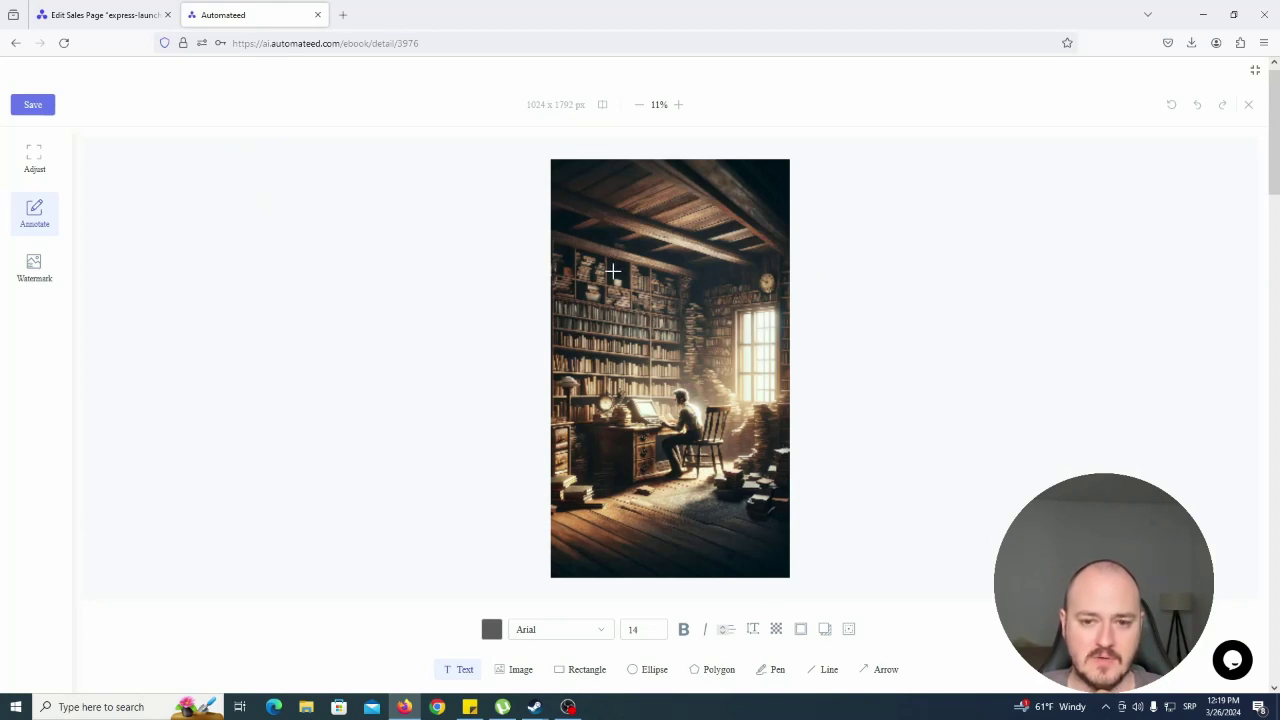
# Step: Draw a grey box across the cover's top and a red-filled band across the bottom
pyautogui.click(600, 670)
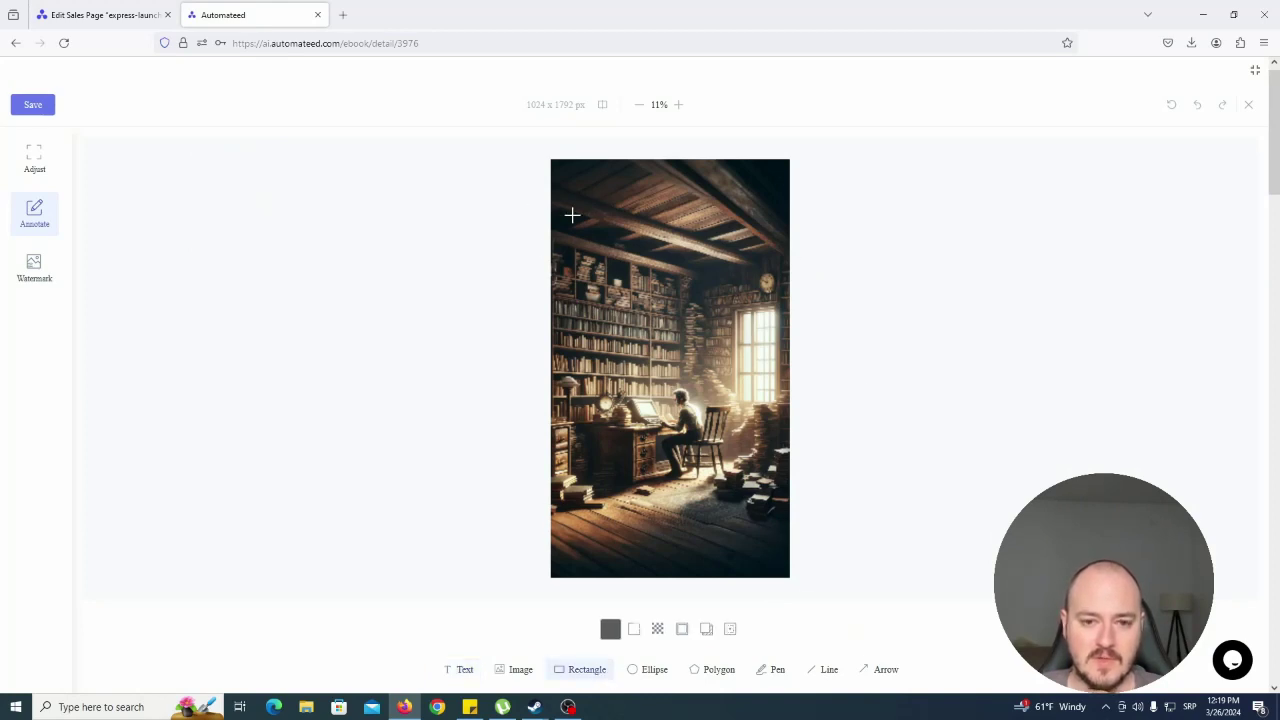
pyautogui.moveTo(564, 203)
pyautogui.mouseDown()
pyautogui.moveTo(806, 280)
pyautogui.moveTo(777, 274)
pyautogui.mouseUp()
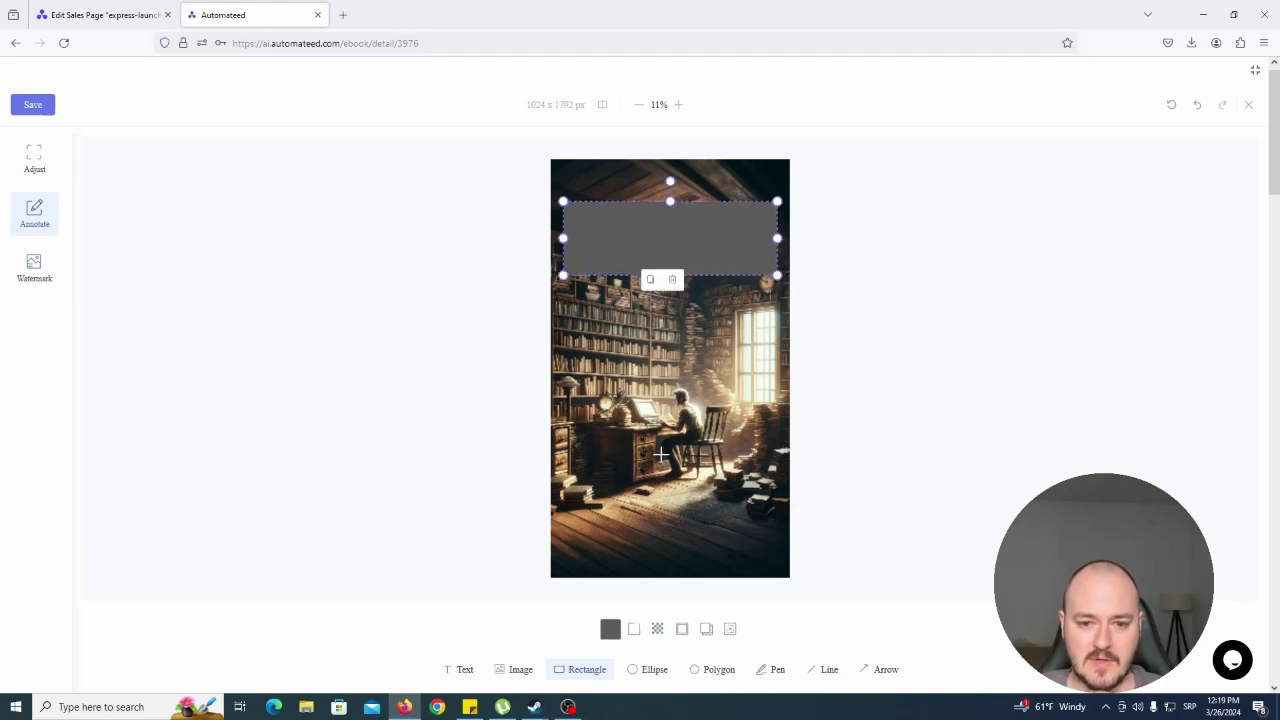
pyautogui.moveTo(550, 493); pyautogui.dragTo(833, 591)
pyautogui.click(610, 628)
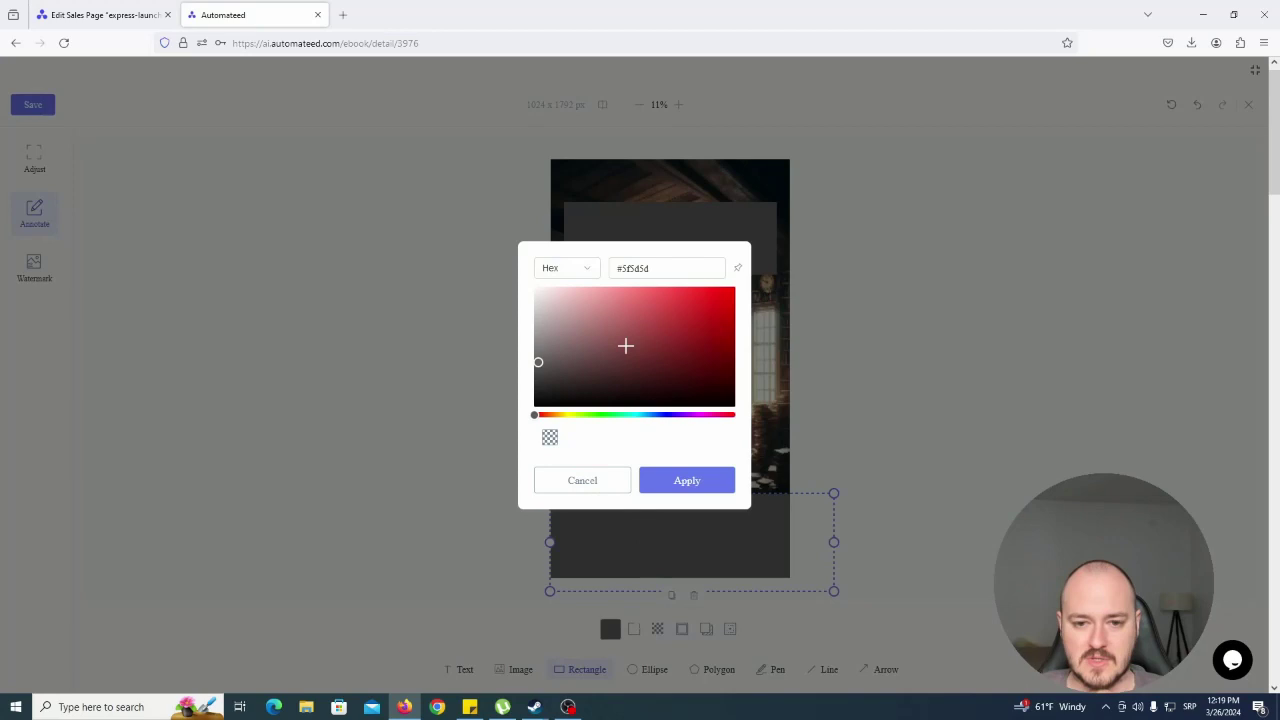
pyautogui.click(686, 322)
pyautogui.click(686, 482)
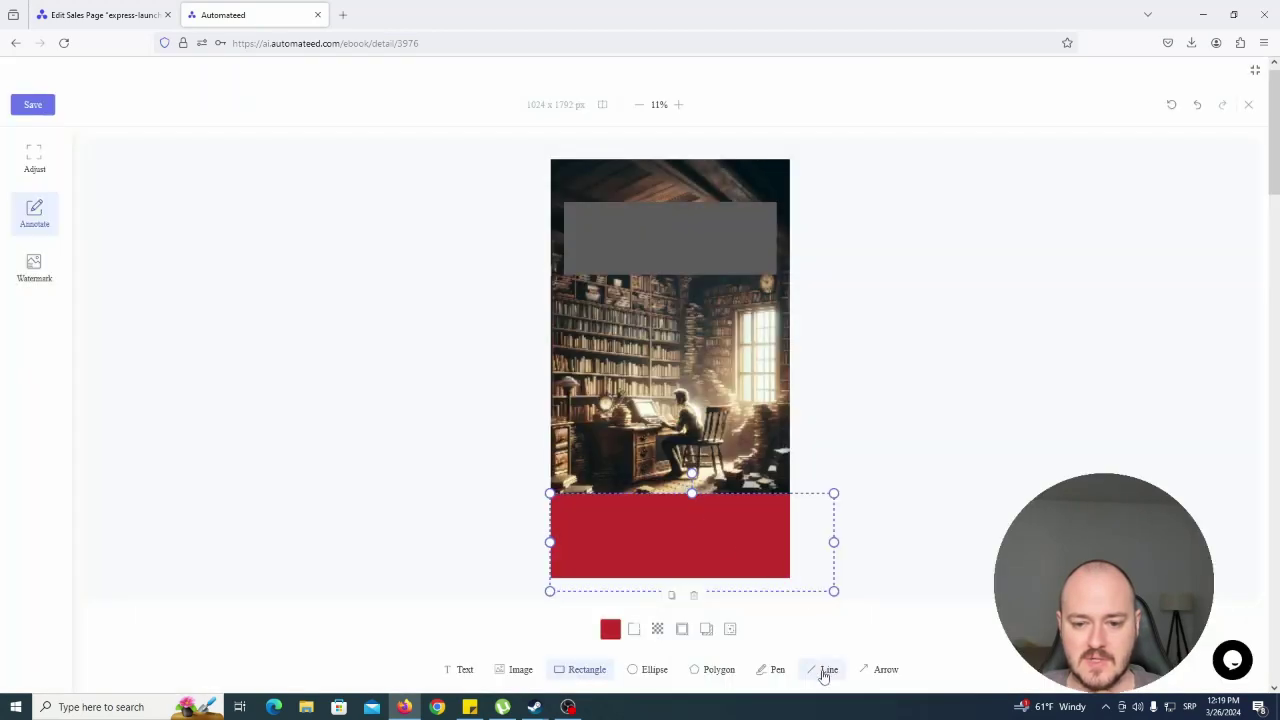
# Step: Hand-draw black 'CM' initials on the red bottom band
pyautogui.click(774, 669)
pyautogui.moveTo(623, 523)
pyautogui.mouseDown()
pyautogui.moveTo(610, 566)
pyautogui.moveTo(655, 505)
pyautogui.moveTo(697, 570)
pyautogui.mouseUp()
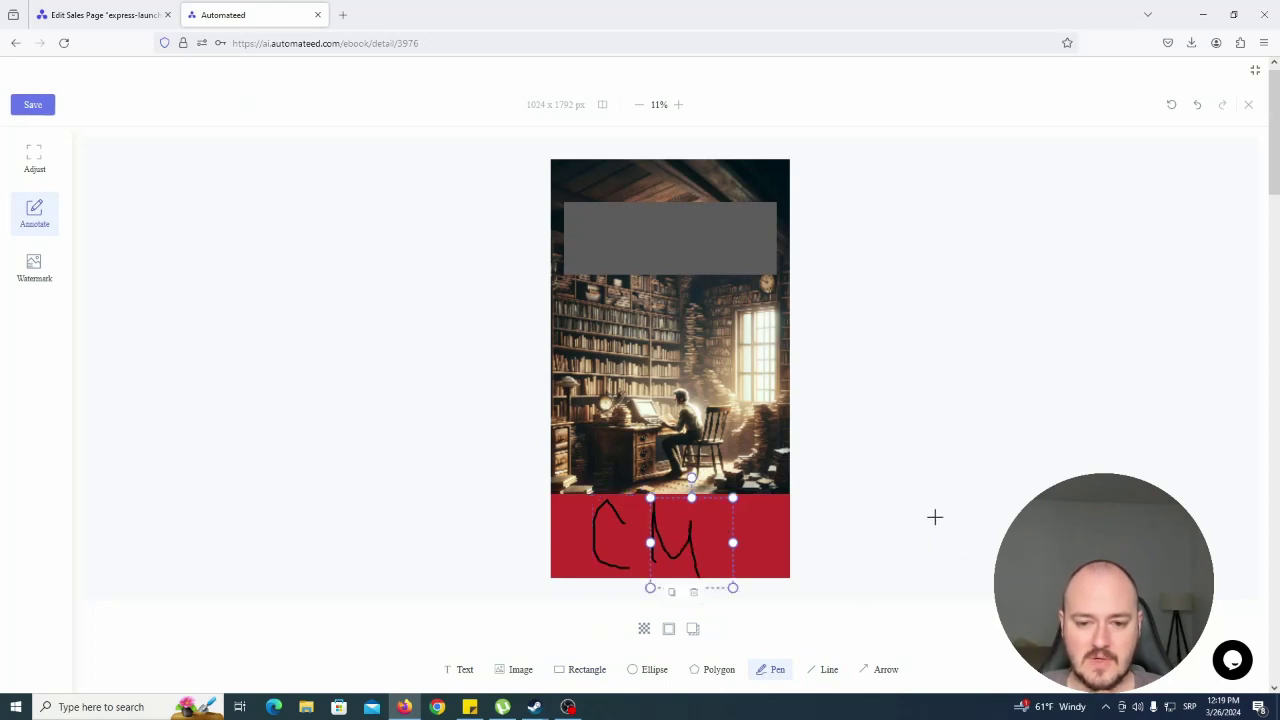
pyautogui.click(880, 440)
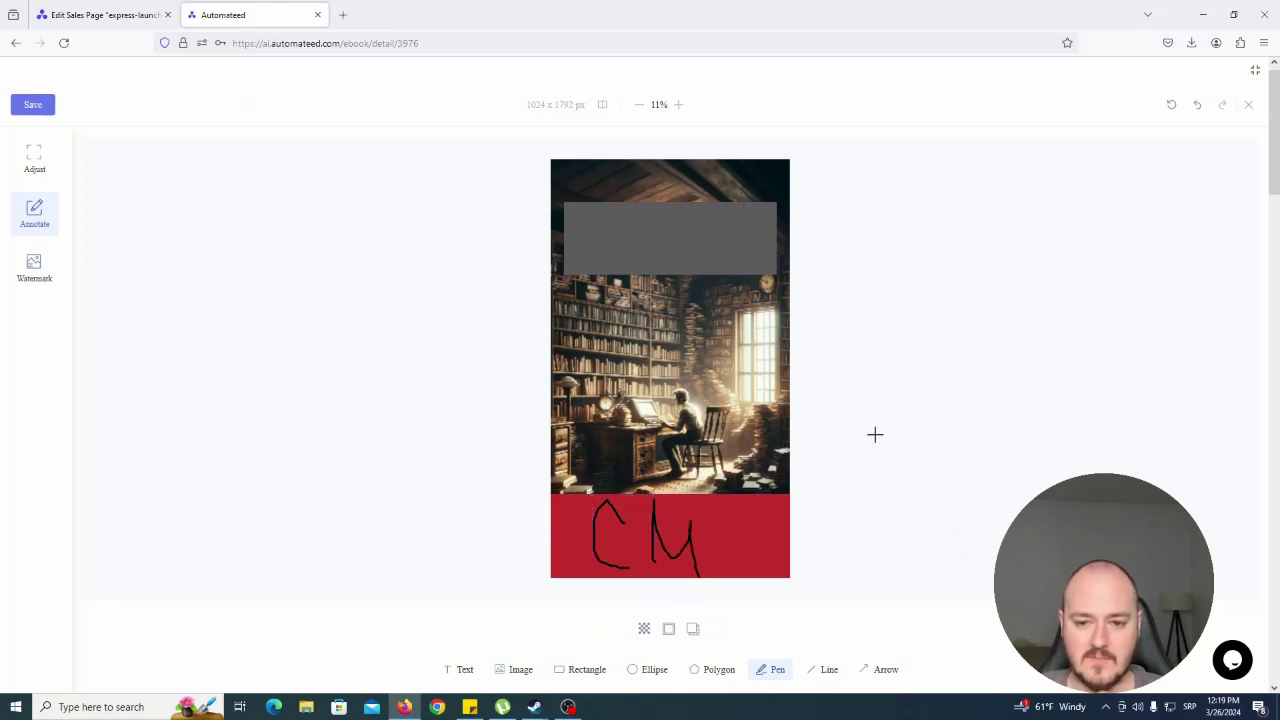
pyautogui.click(467, 672)
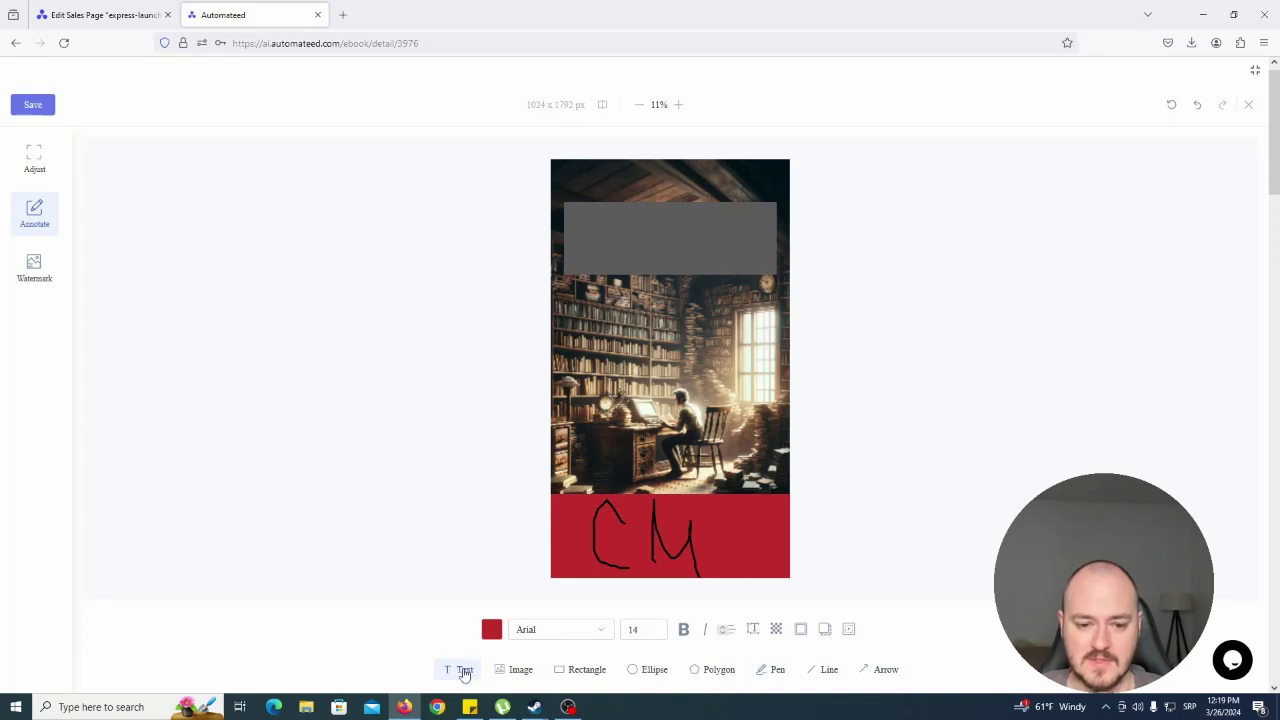
# Step: Add a red 'Amazon publishing' text box on the grey top banner, sized to show both lines
pyautogui.moveTo(592, 212); pyautogui.dragTo(755, 265)
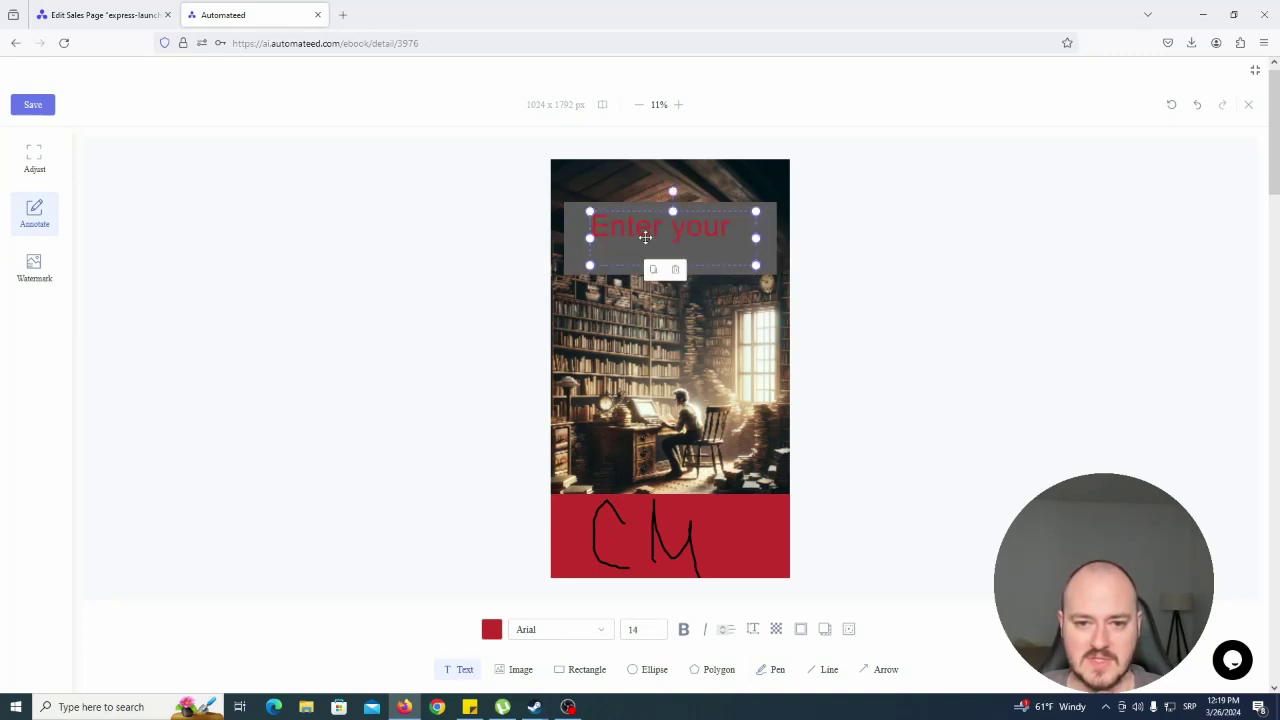
pyautogui.doubleClick(655, 236)
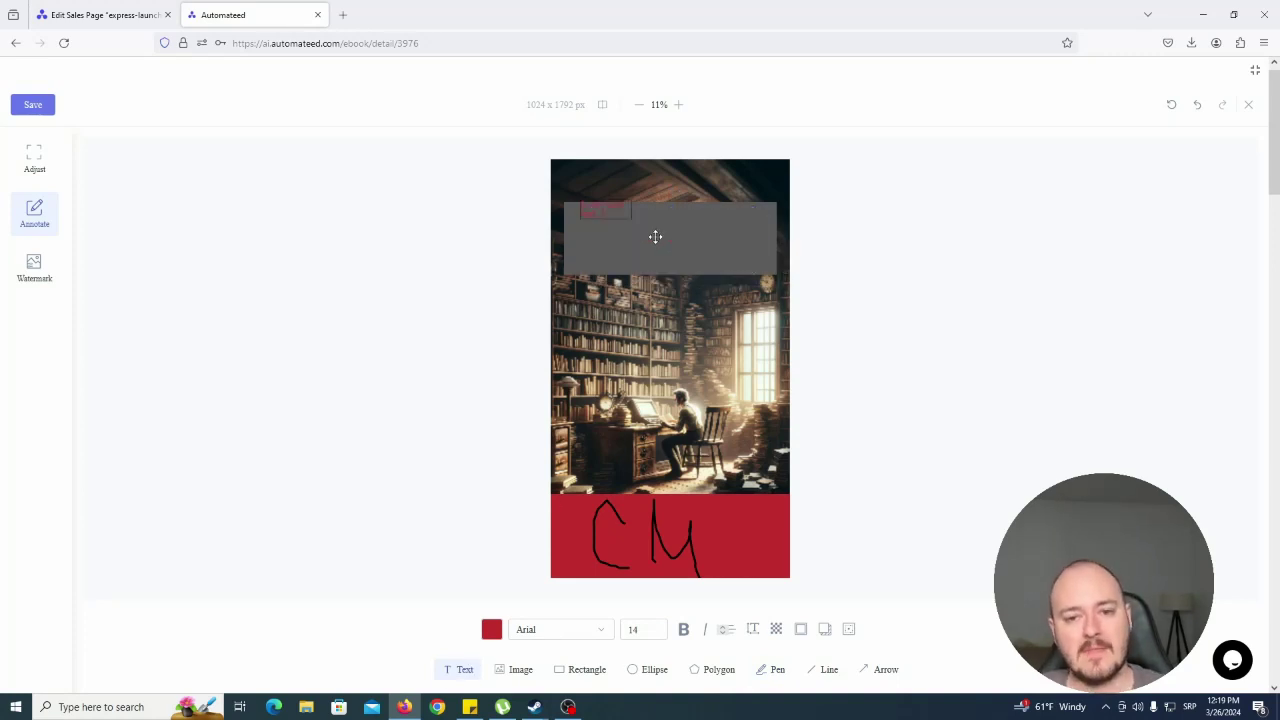
pyautogui.tripleClick(608, 212)
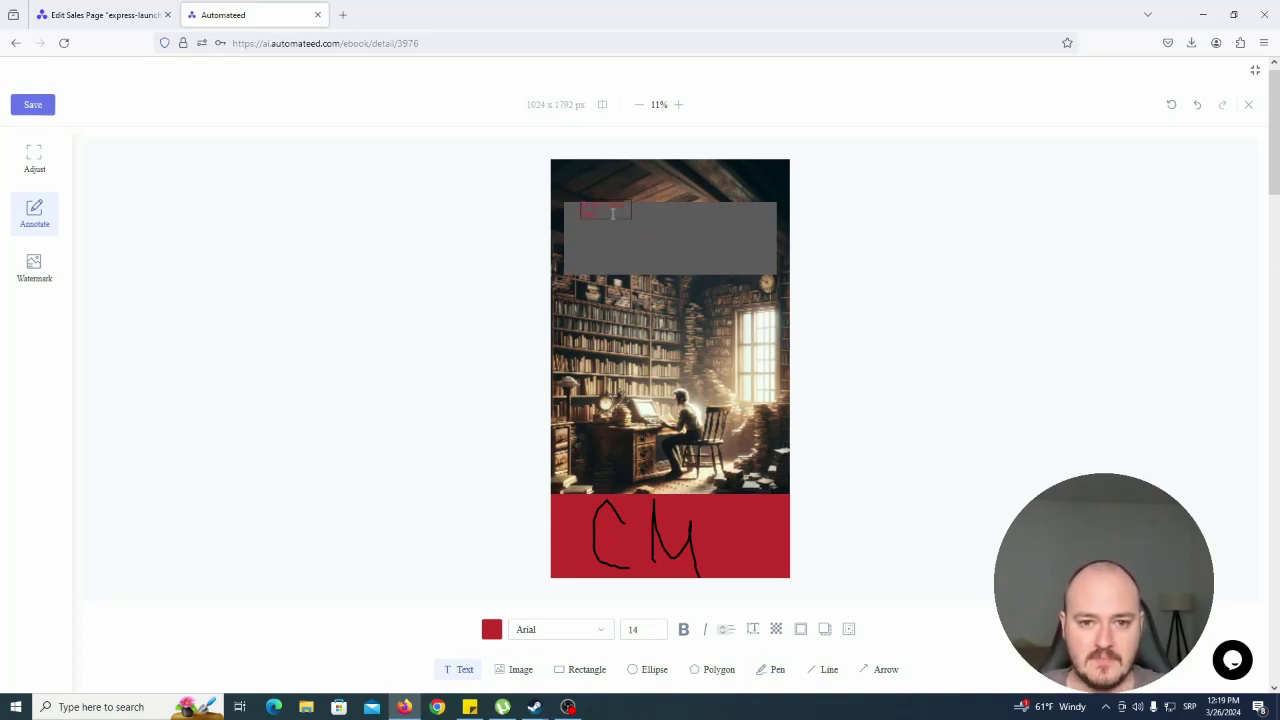
pyautogui.doubleClick(610, 212)
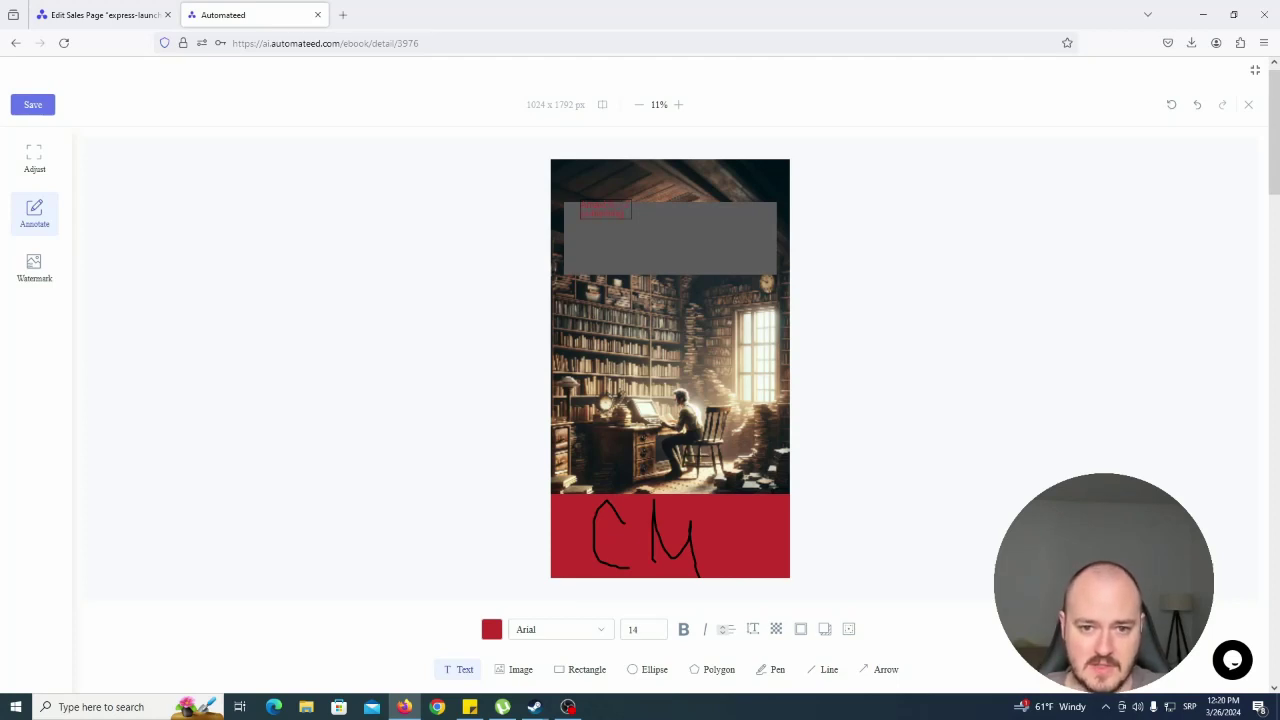
pyautogui.moveTo(755, 266)
pyautogui.mouseDown()
pyautogui.moveTo(808, 290)
pyautogui.moveTo(792, 245)
pyautogui.moveTo(760, 245)
pyautogui.mouseUp()
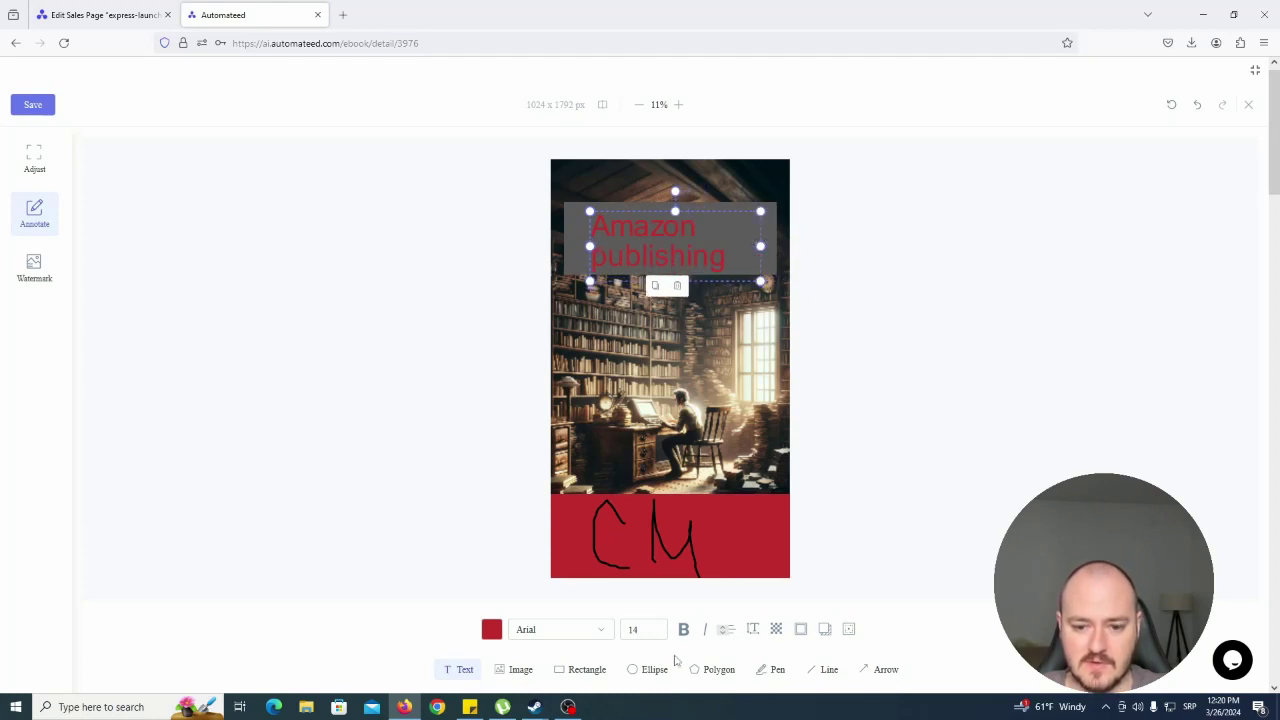